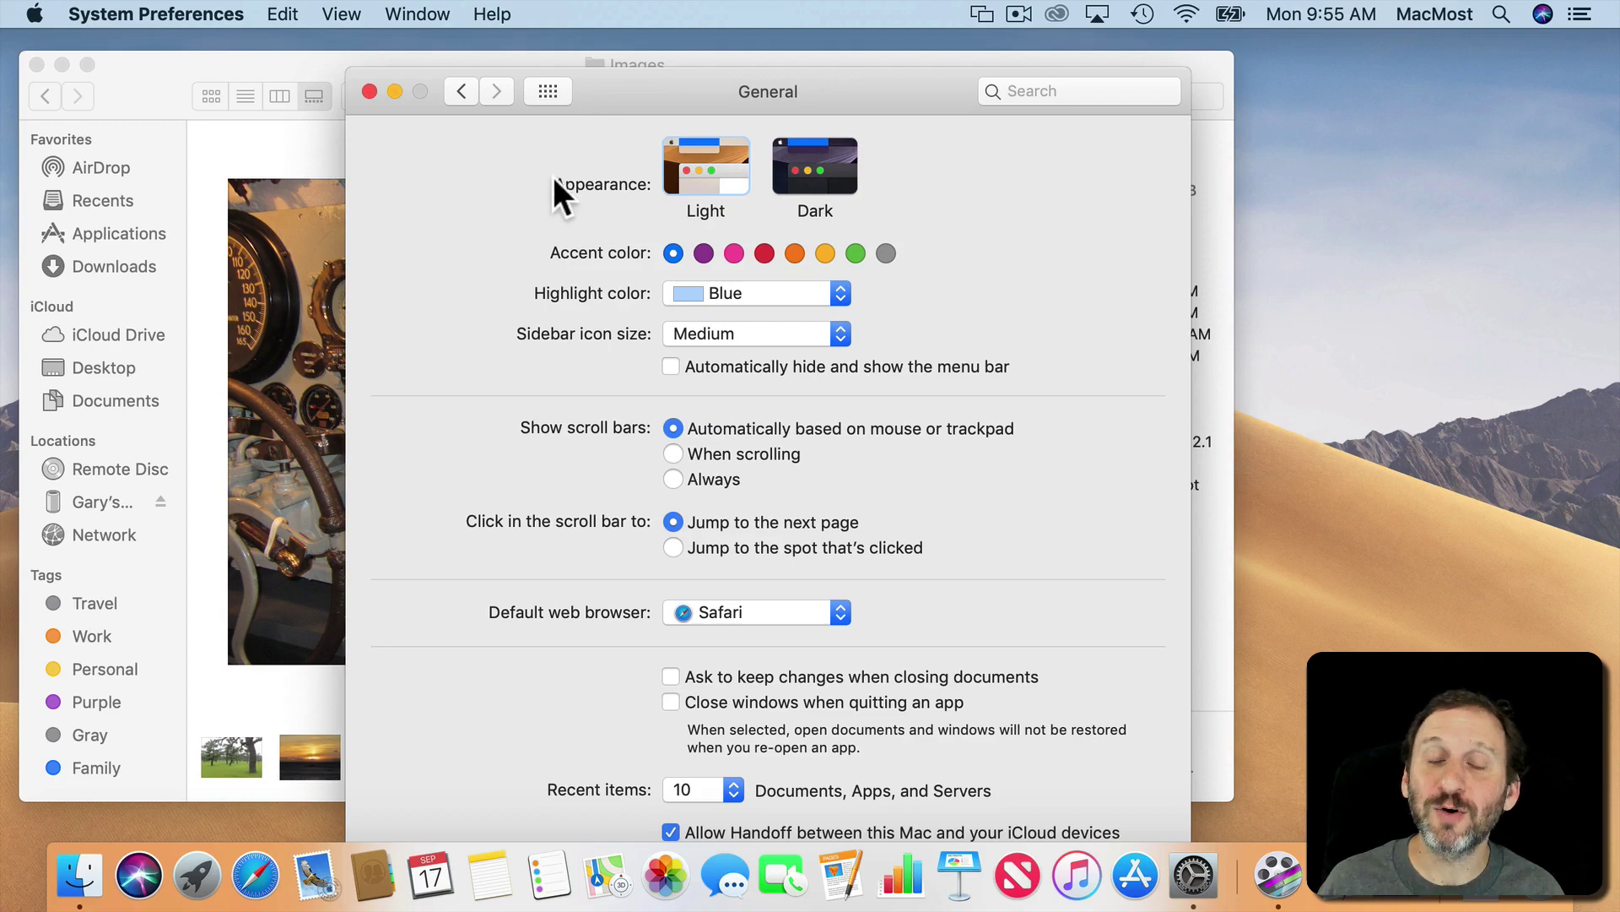
- Try Dark Mode and purple, pink, orange accents, then keep Light appearance with blue accent
click(820, 174)
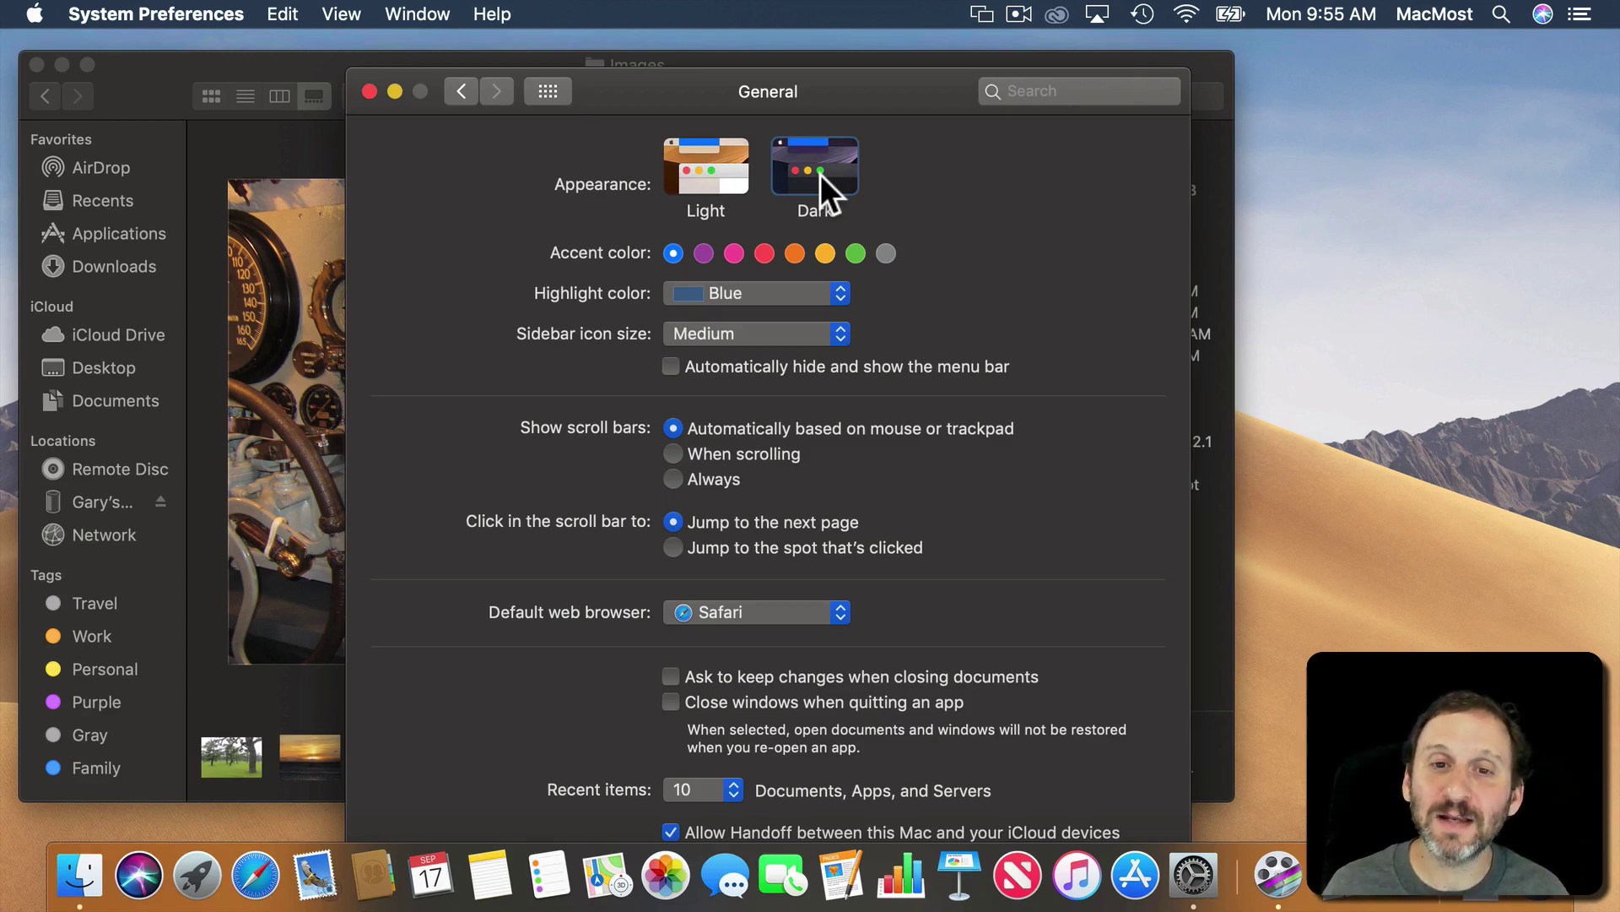
click(716, 171)
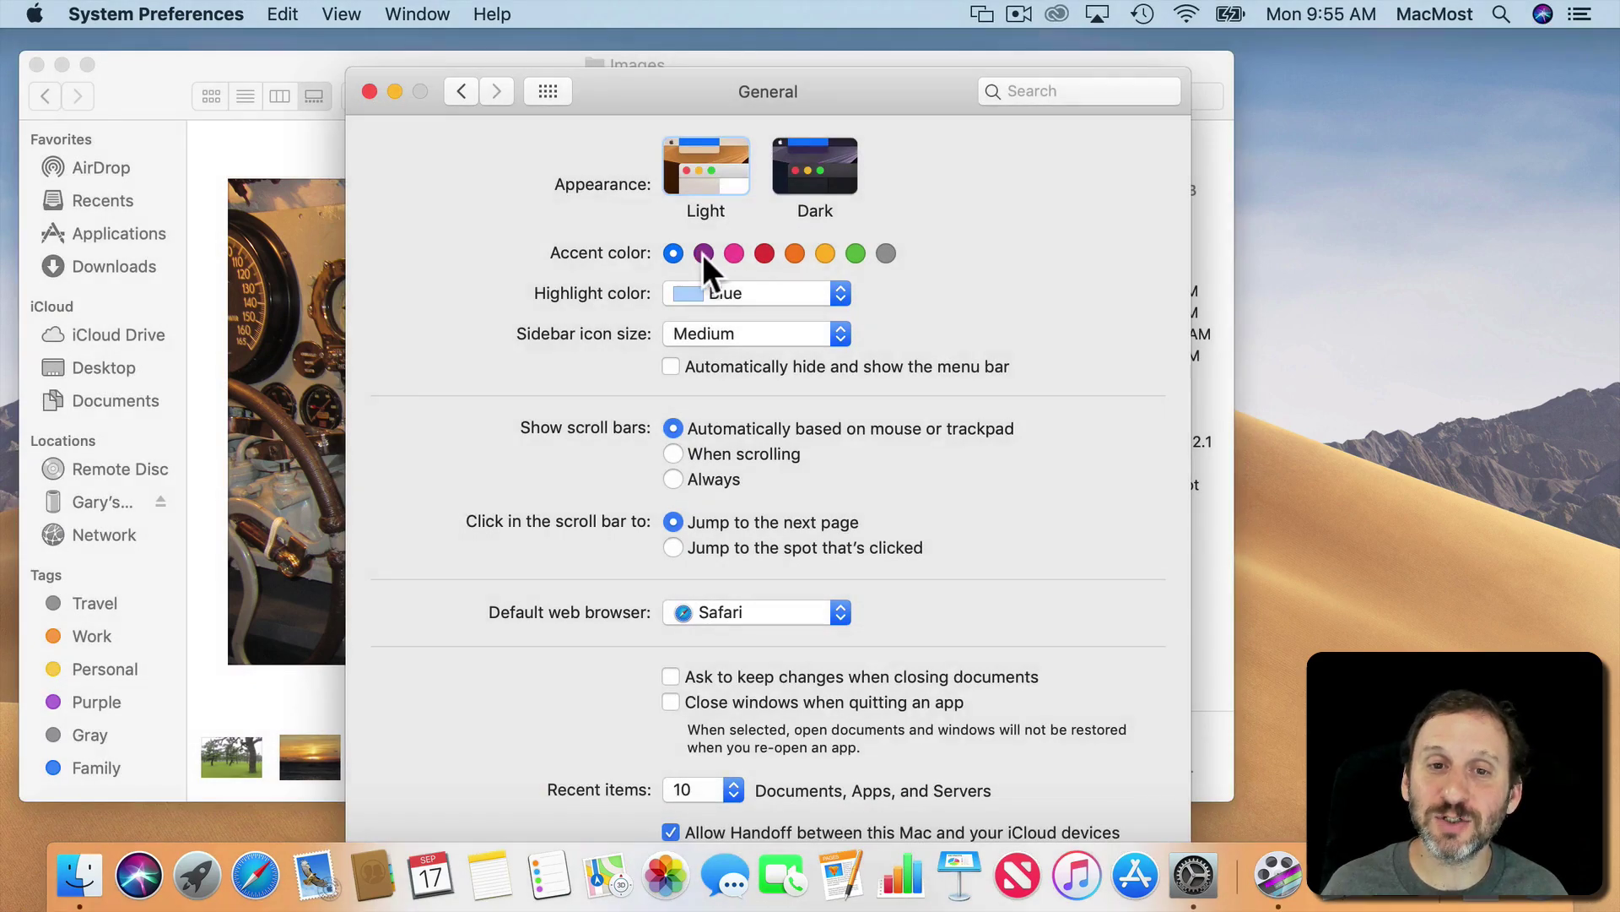
click(704, 253)
click(735, 253)
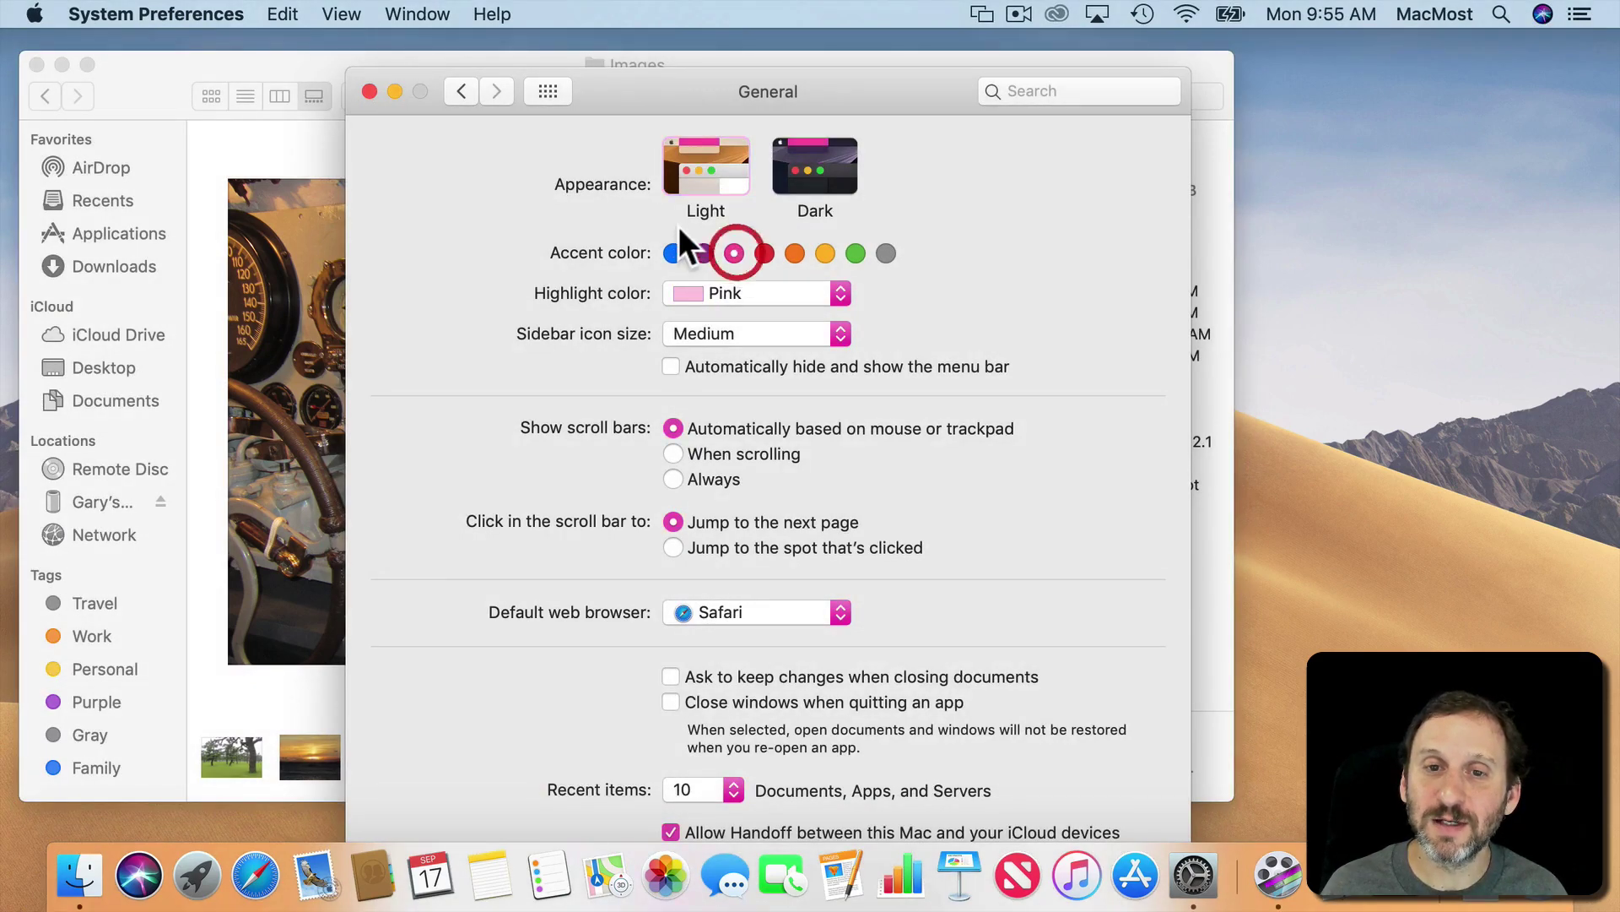
click(797, 253)
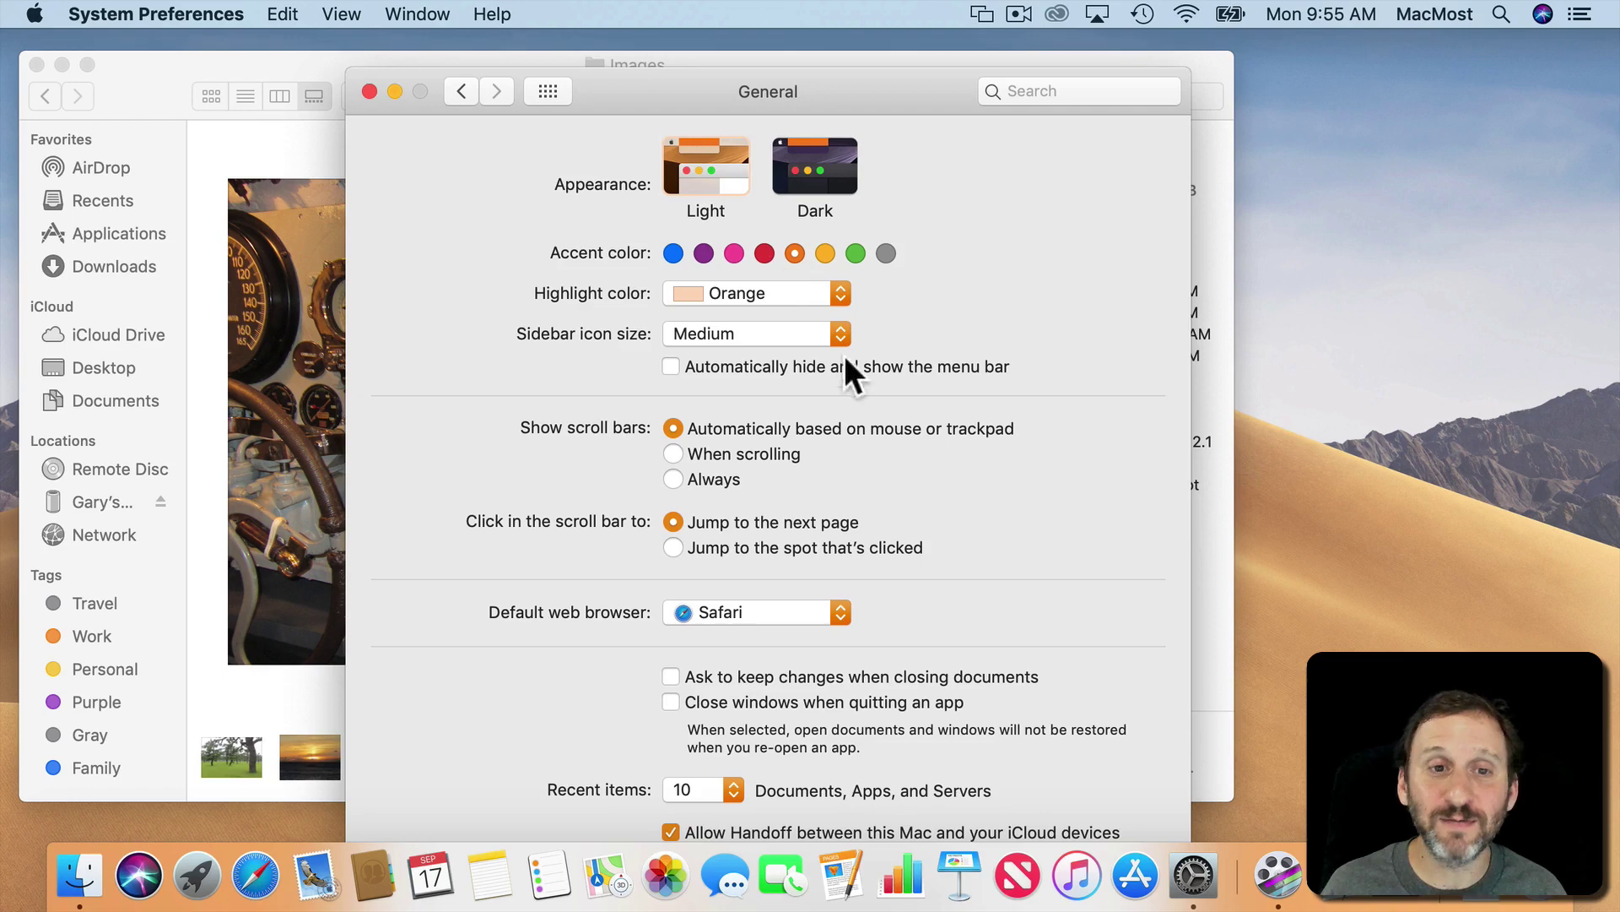
click(674, 253)
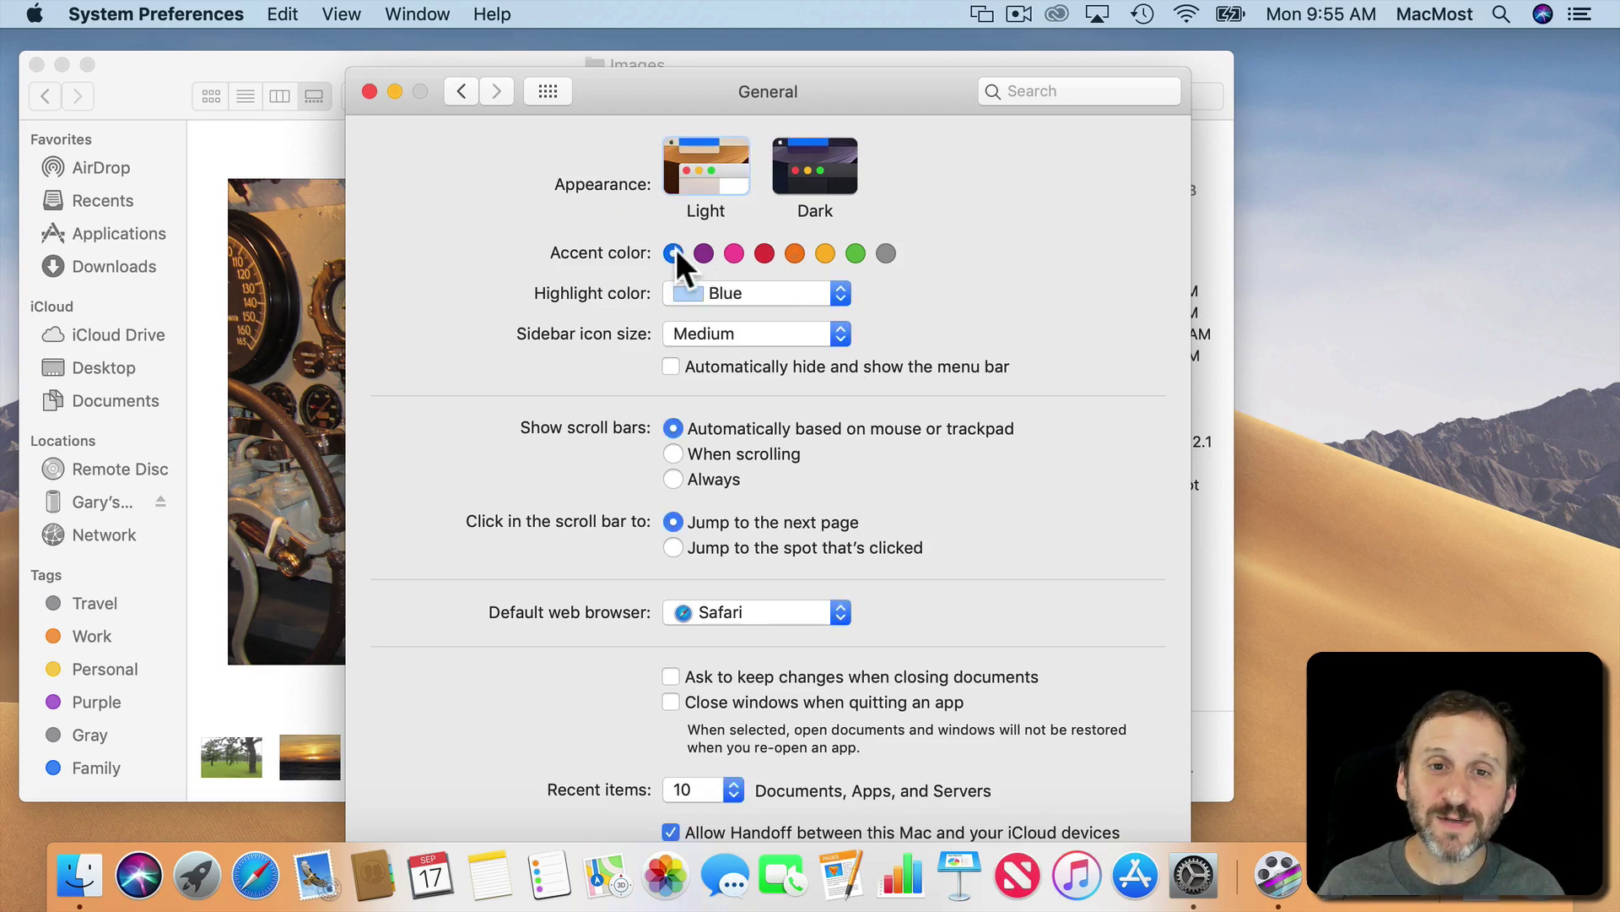
click(555, 89)
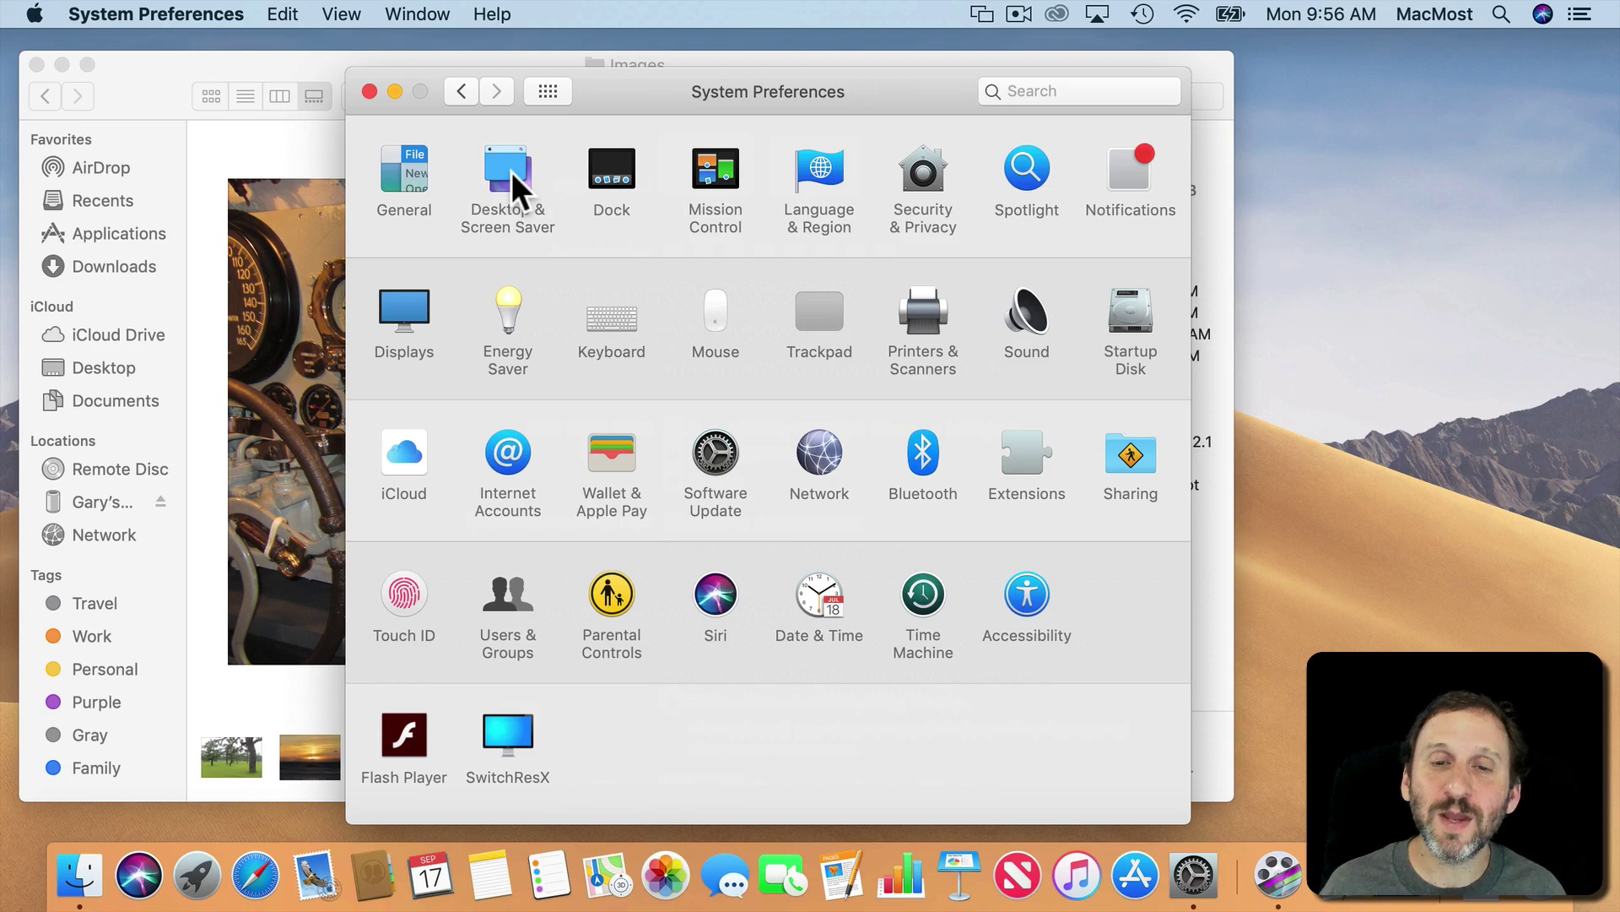
- Review the Dynamic Mojave desktop picture in Desktop & Screen Saver, then close System Preferences
click(512, 171)
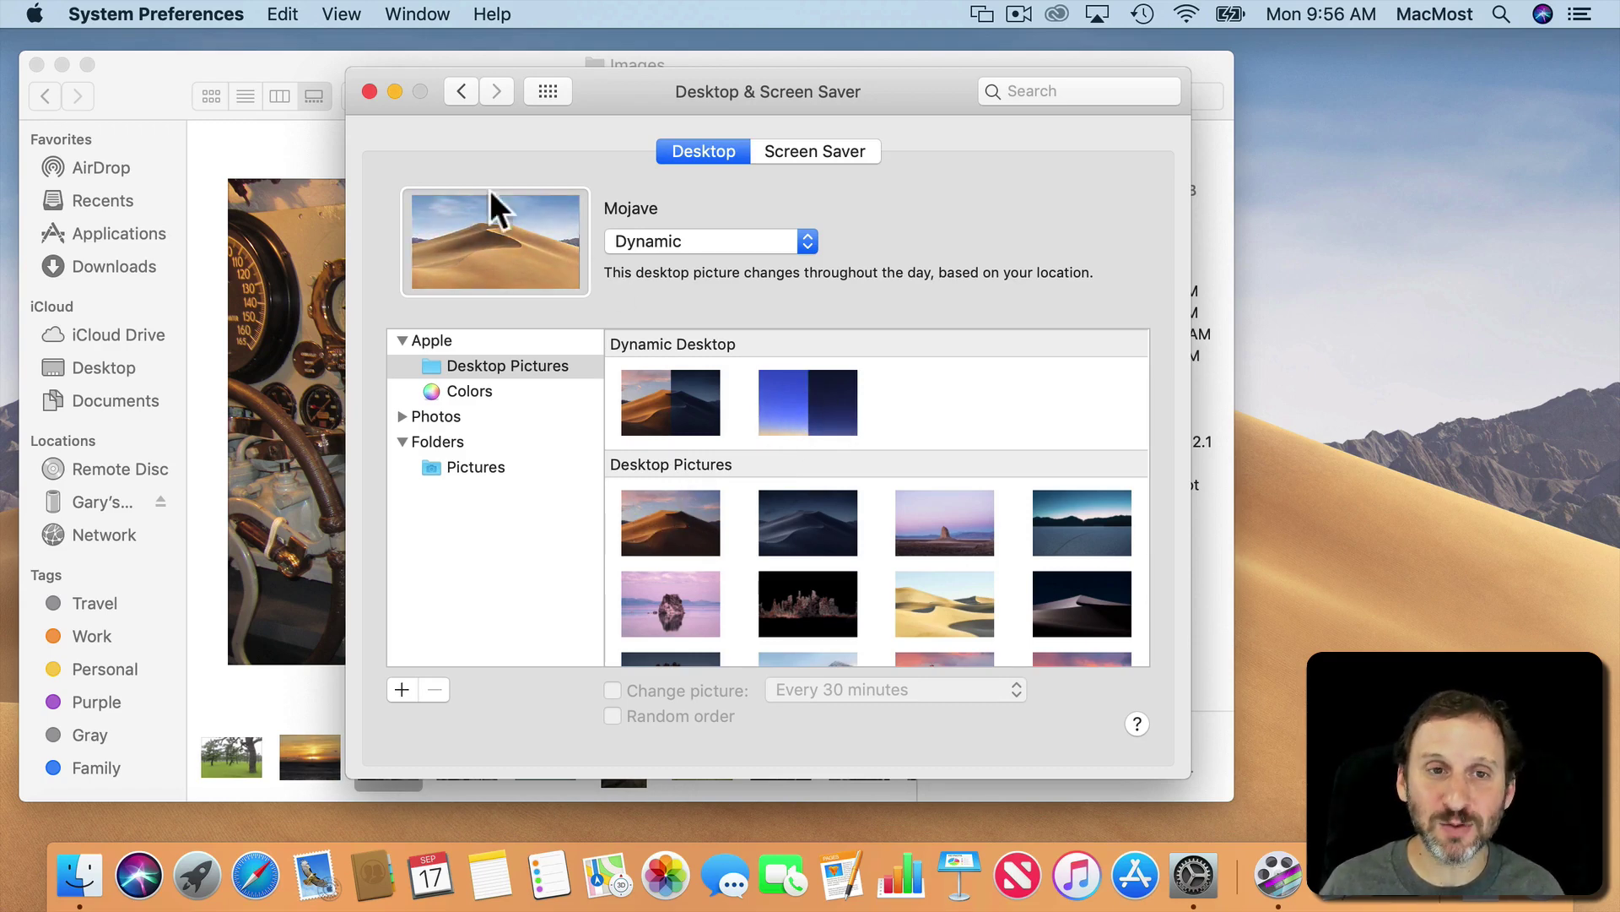
click(370, 91)
- Preview IMG_0274, IMG_0275, then the spiral staircase photo IMG_0288 in Finder's gallery
click(398, 68)
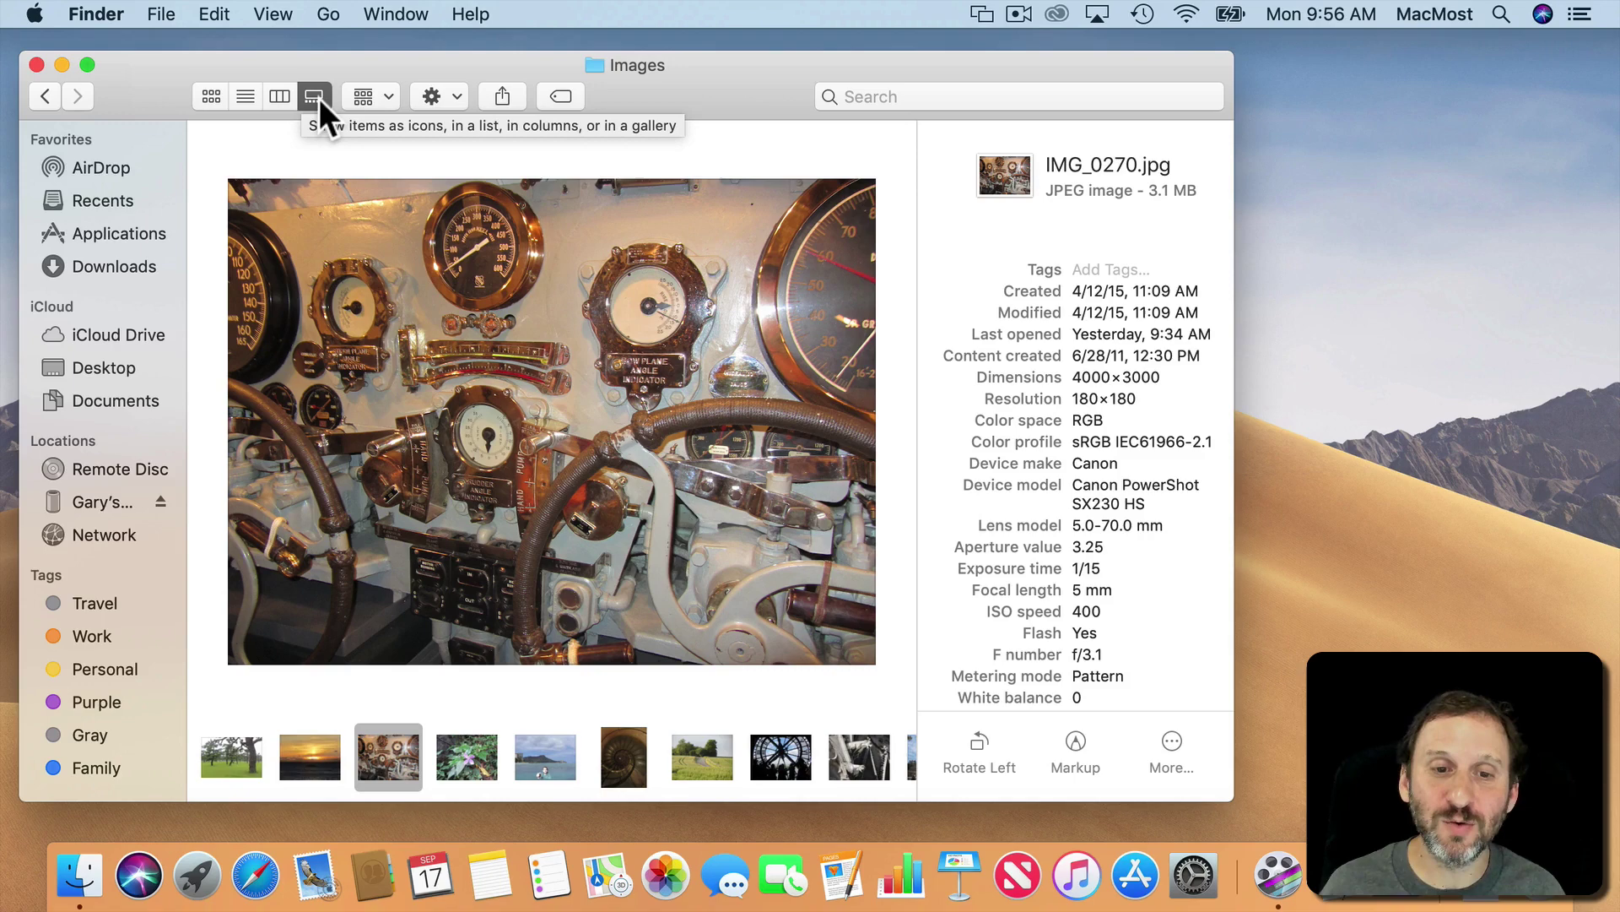
click(447, 753)
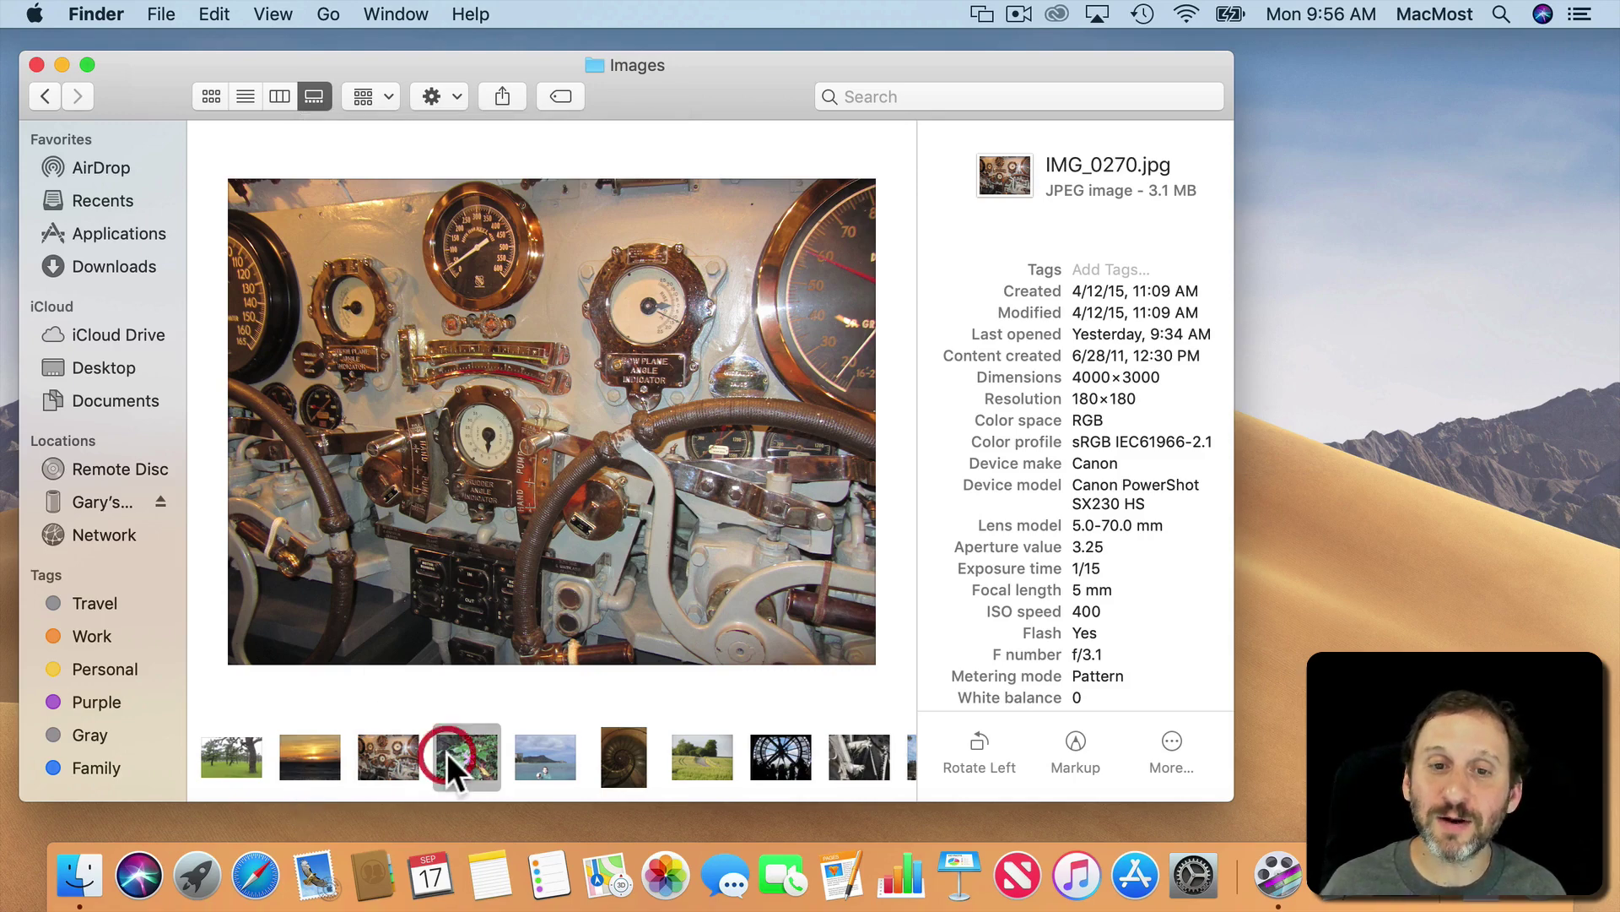
click(528, 758)
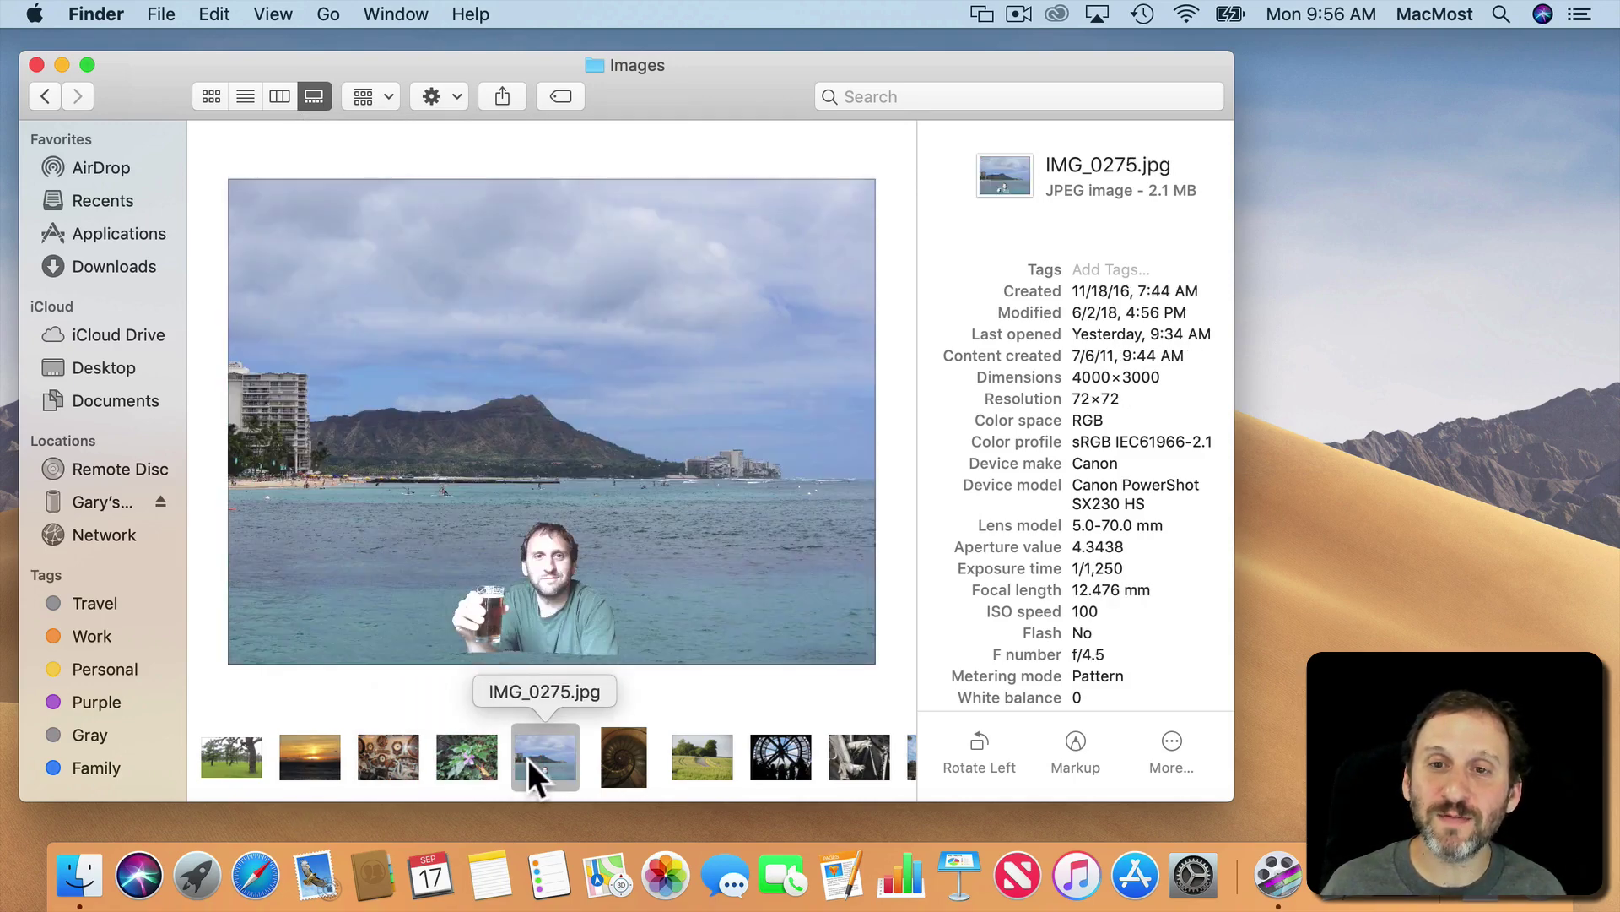
click(628, 749)
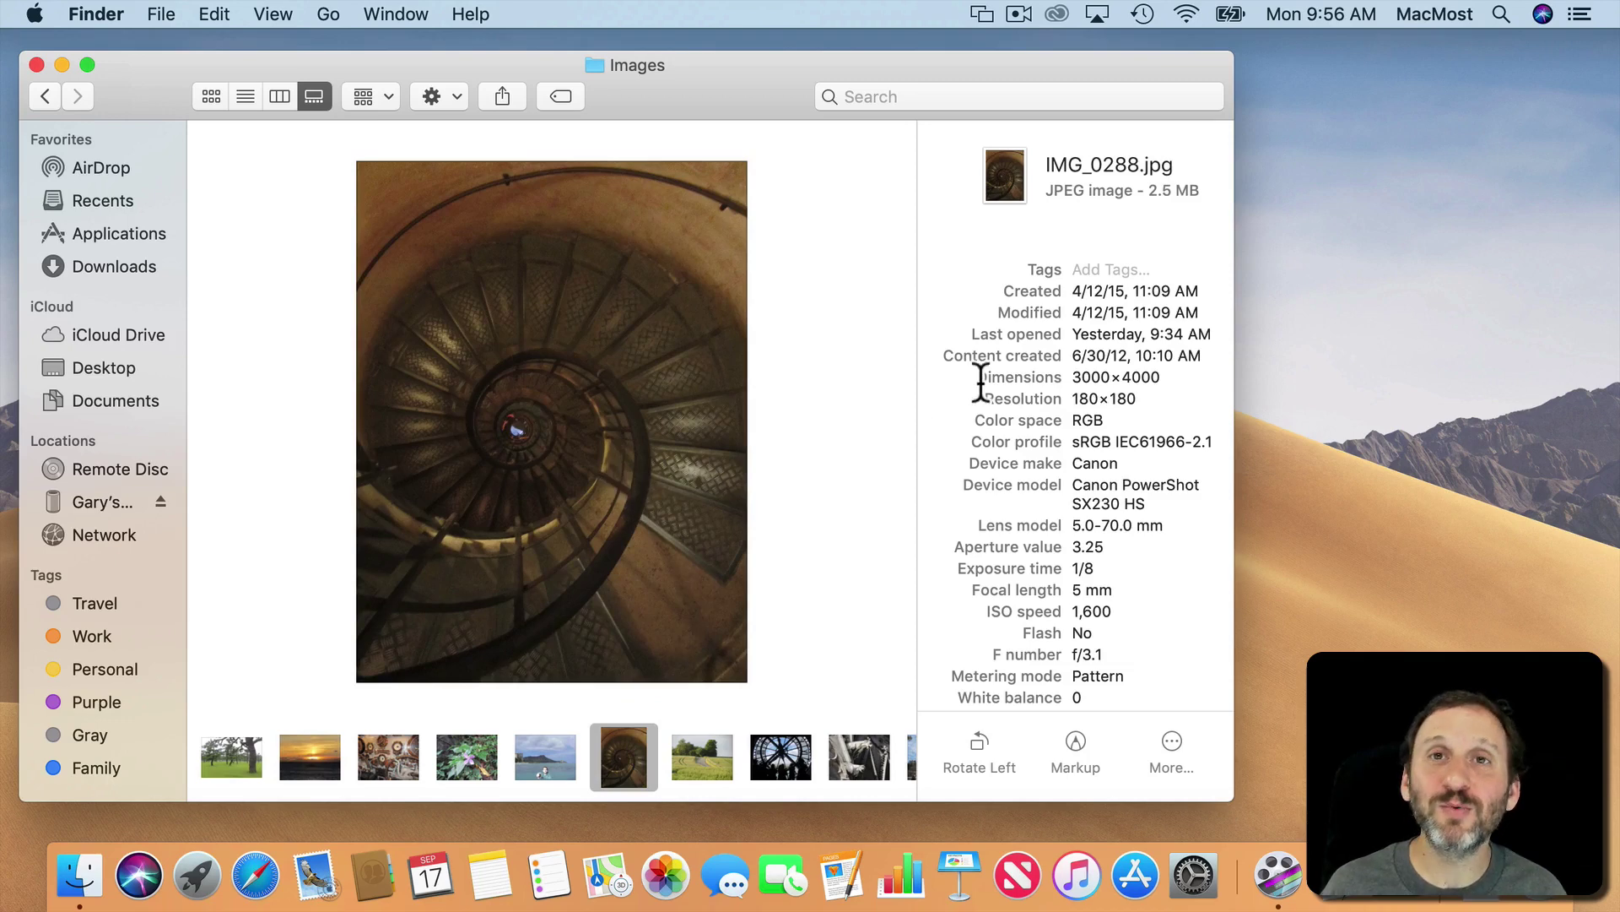
- Collapse the preview metadata to a few fields, then expand it to show every field
scroll(981, 384, down, 3)
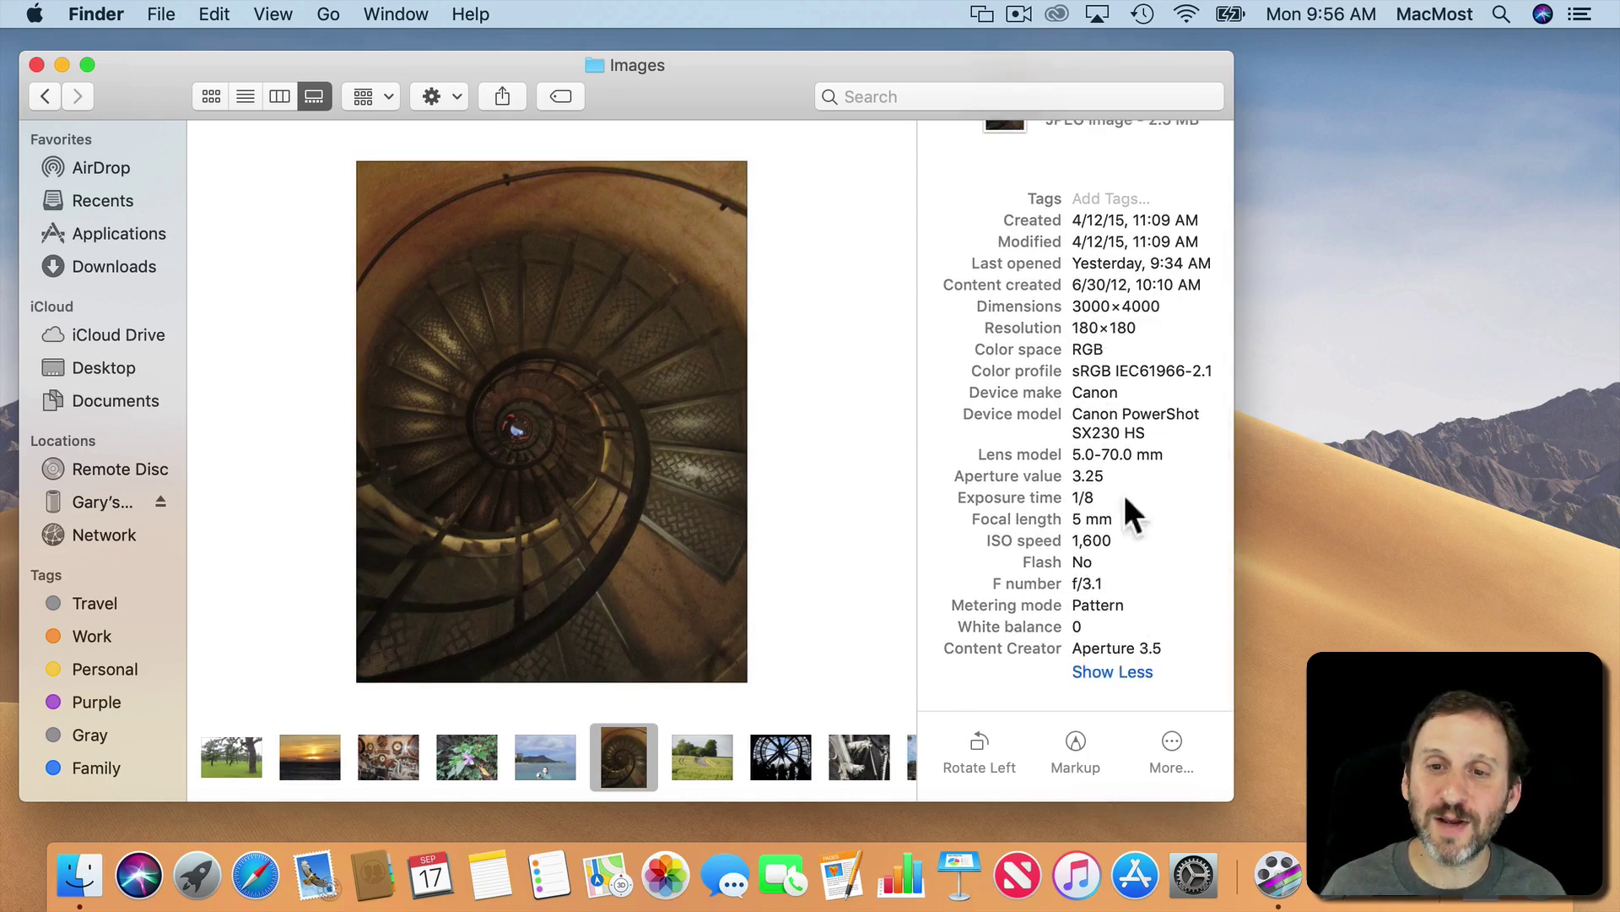
click(1108, 663)
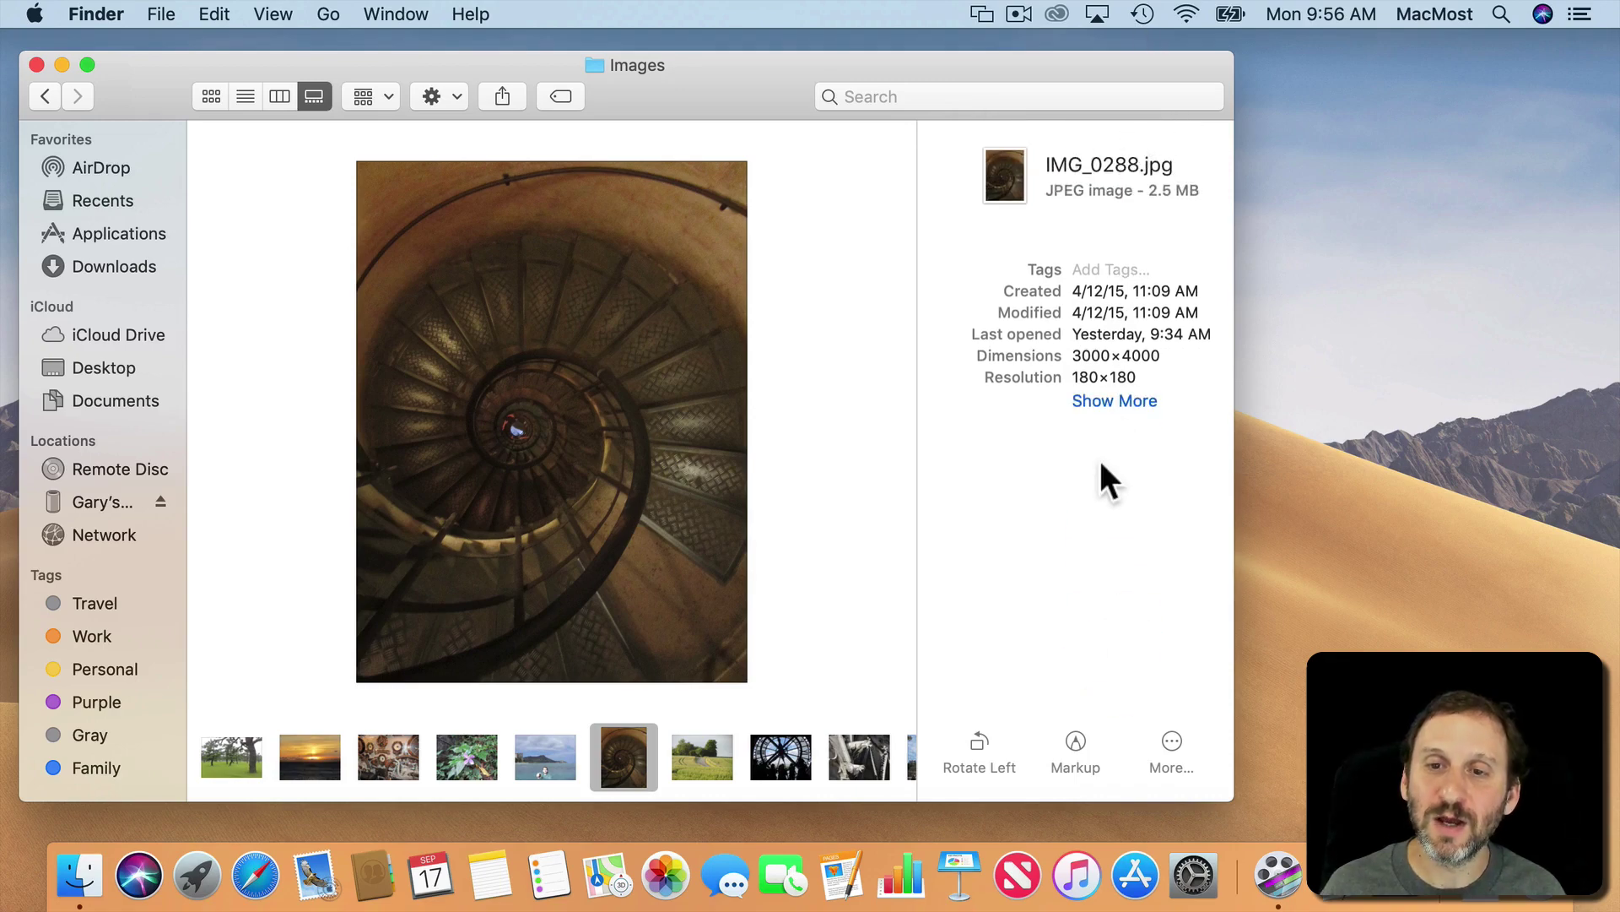
click(1113, 412)
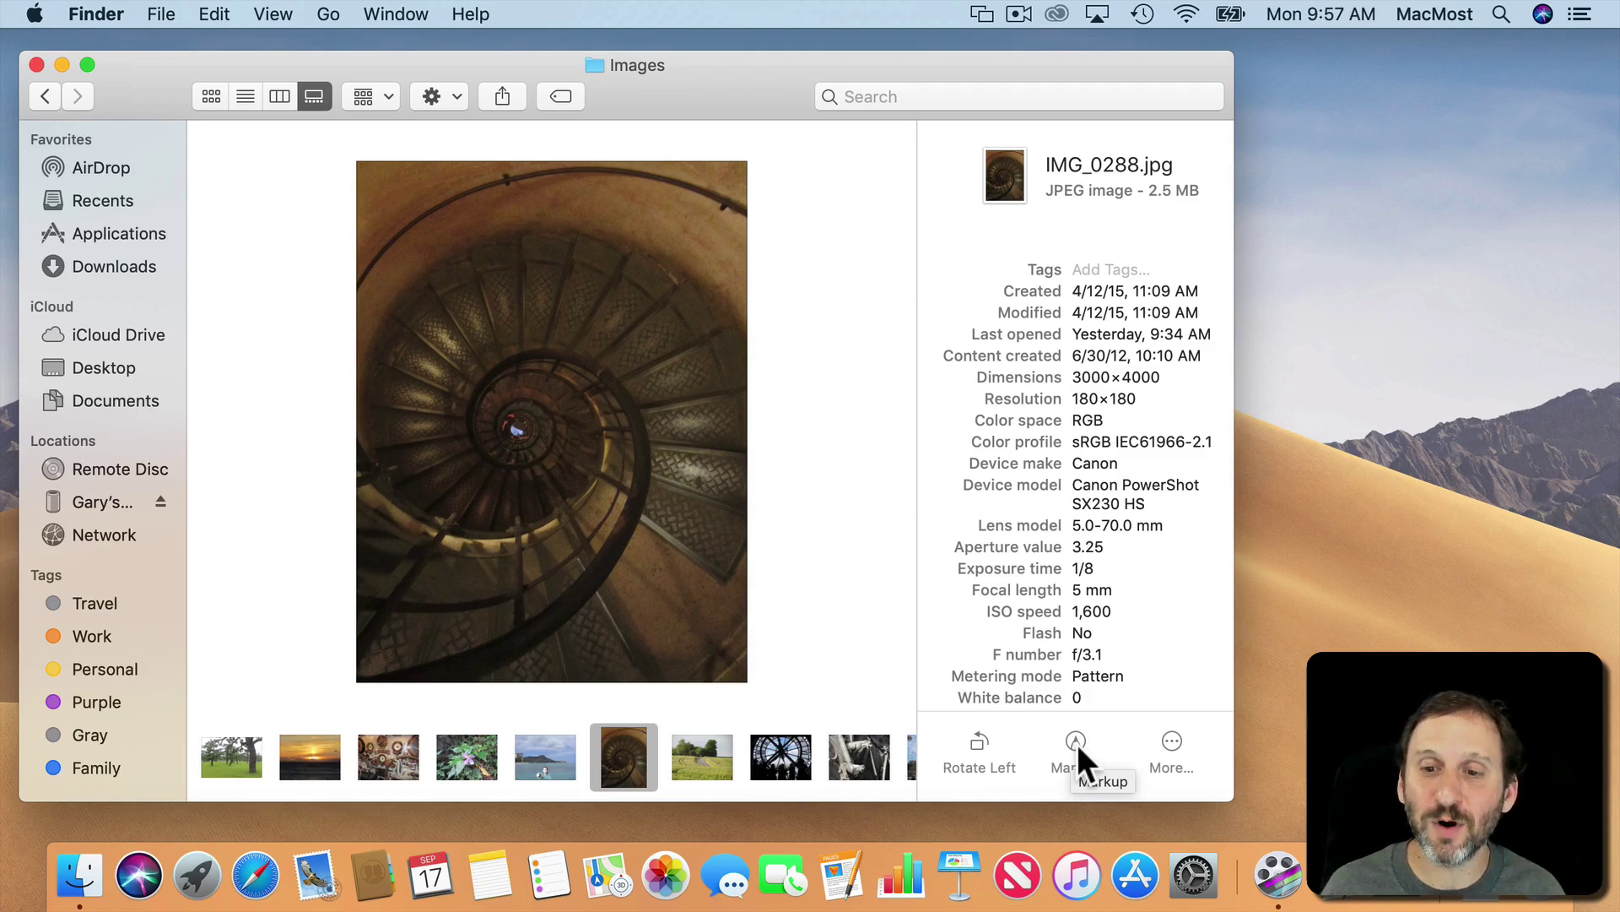
click(1158, 746)
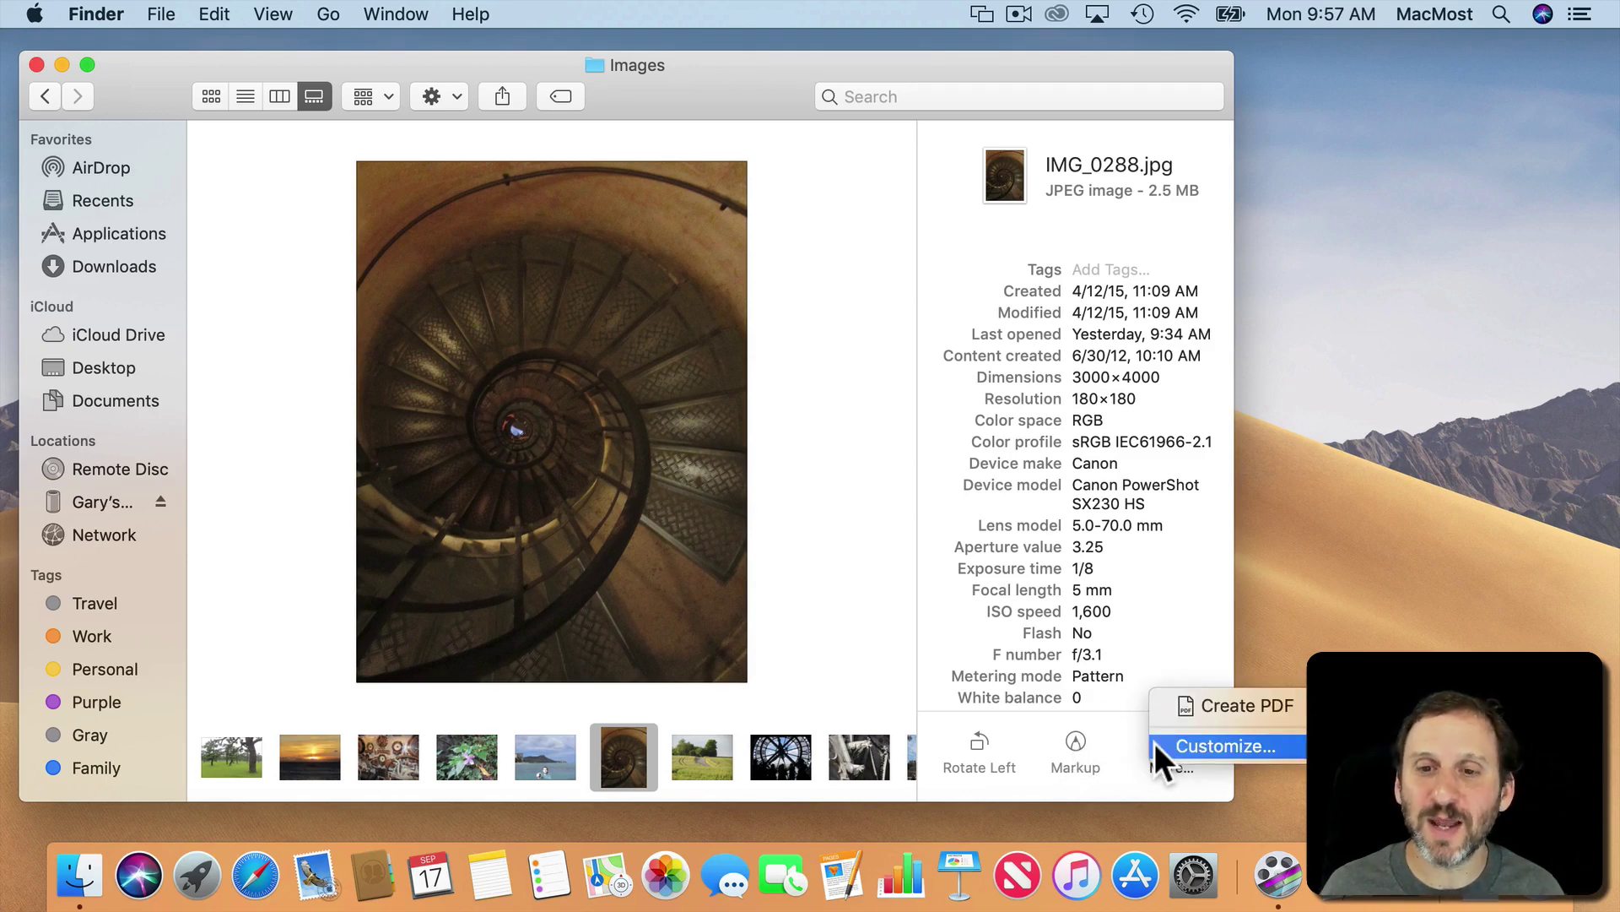
click(1191, 708)
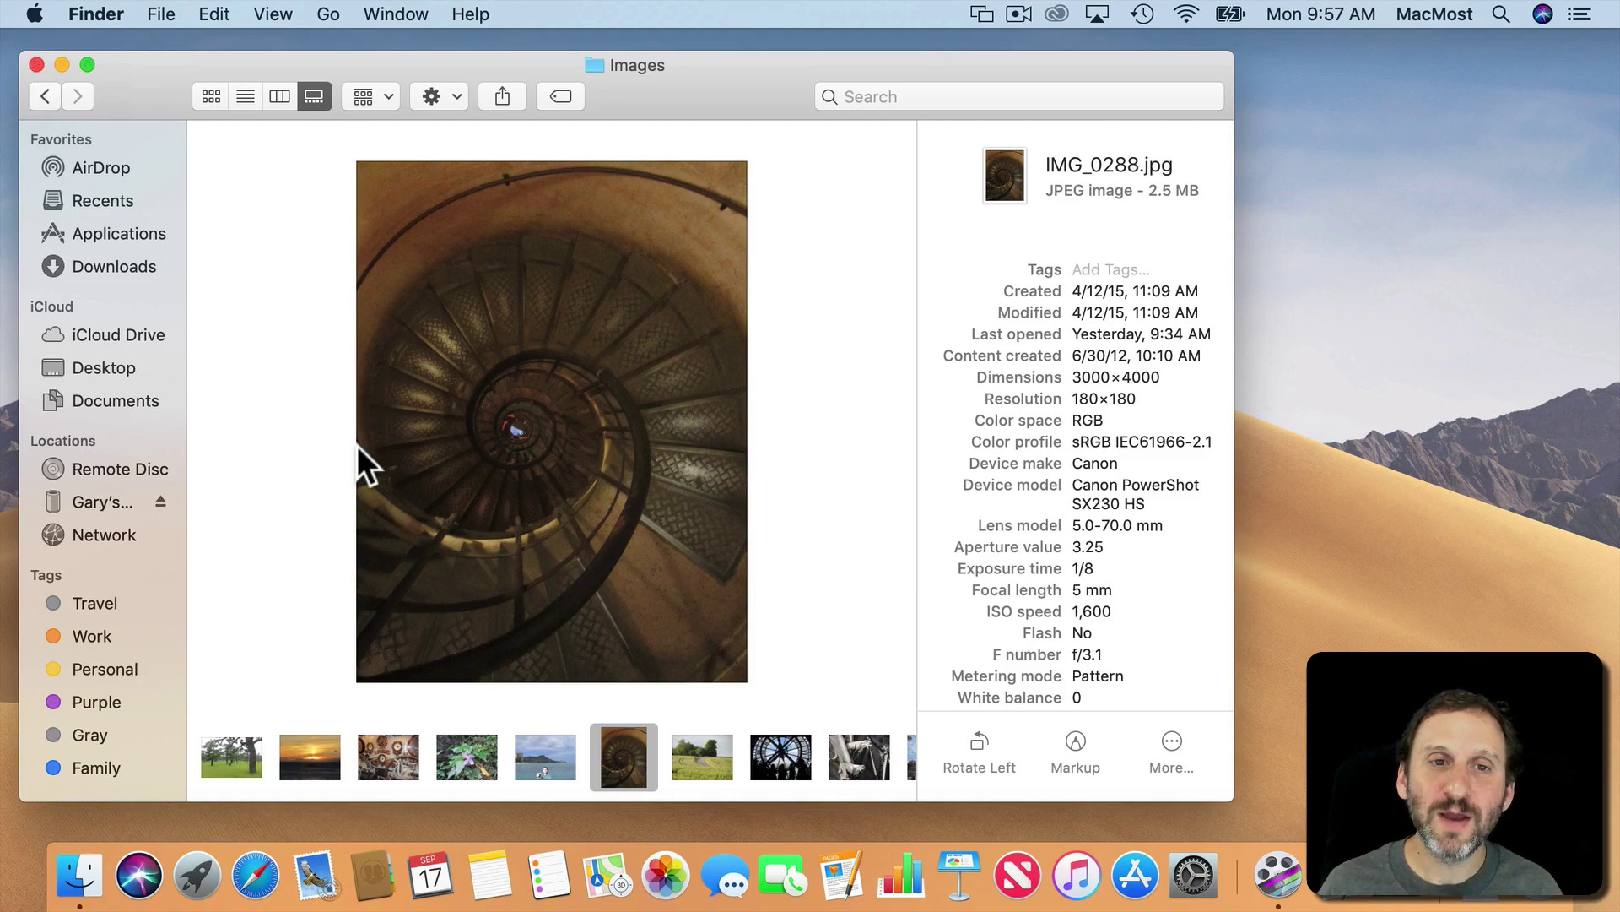
- Copy eight photos from the Images folder onto the desktop, then close the folder window
click(211, 98)
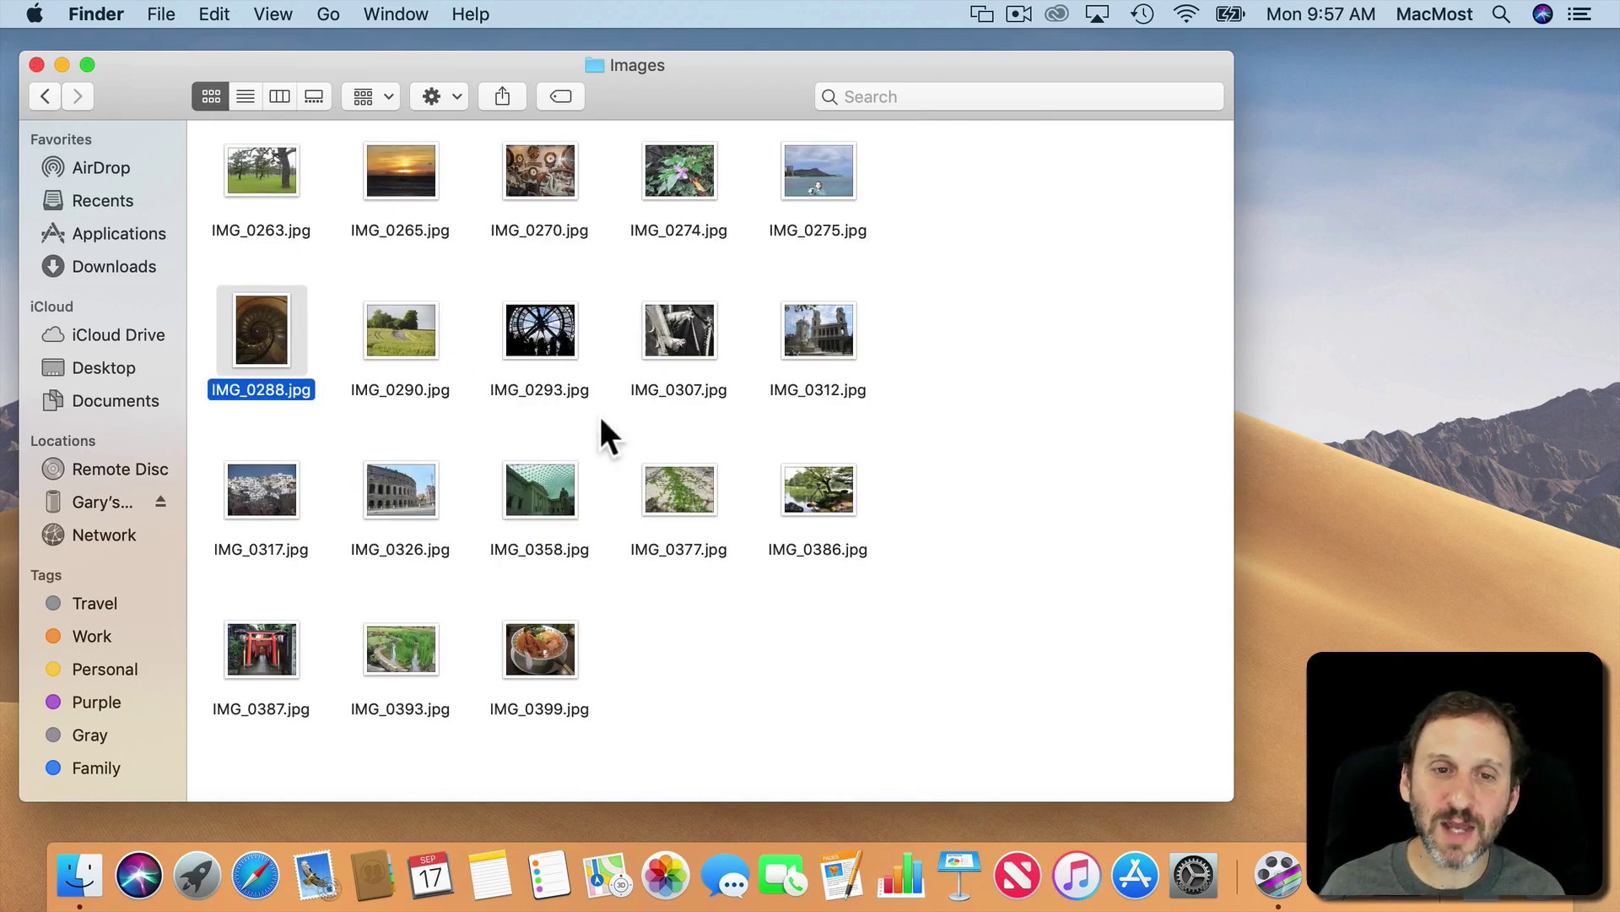
drag(933, 547, 1451, 169)
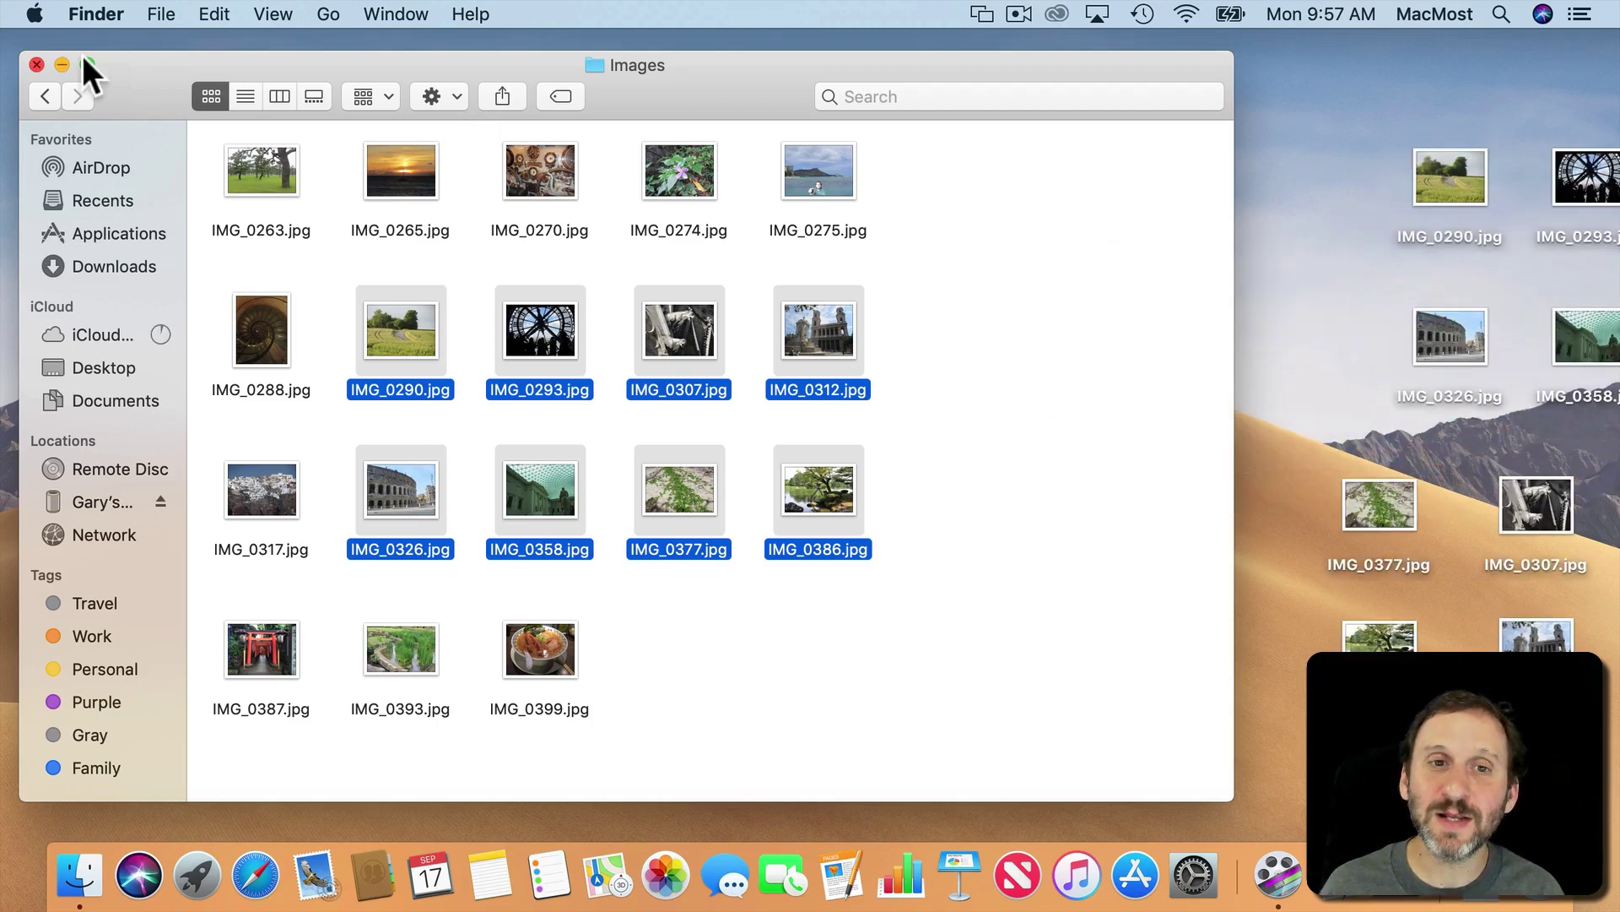
click(40, 64)
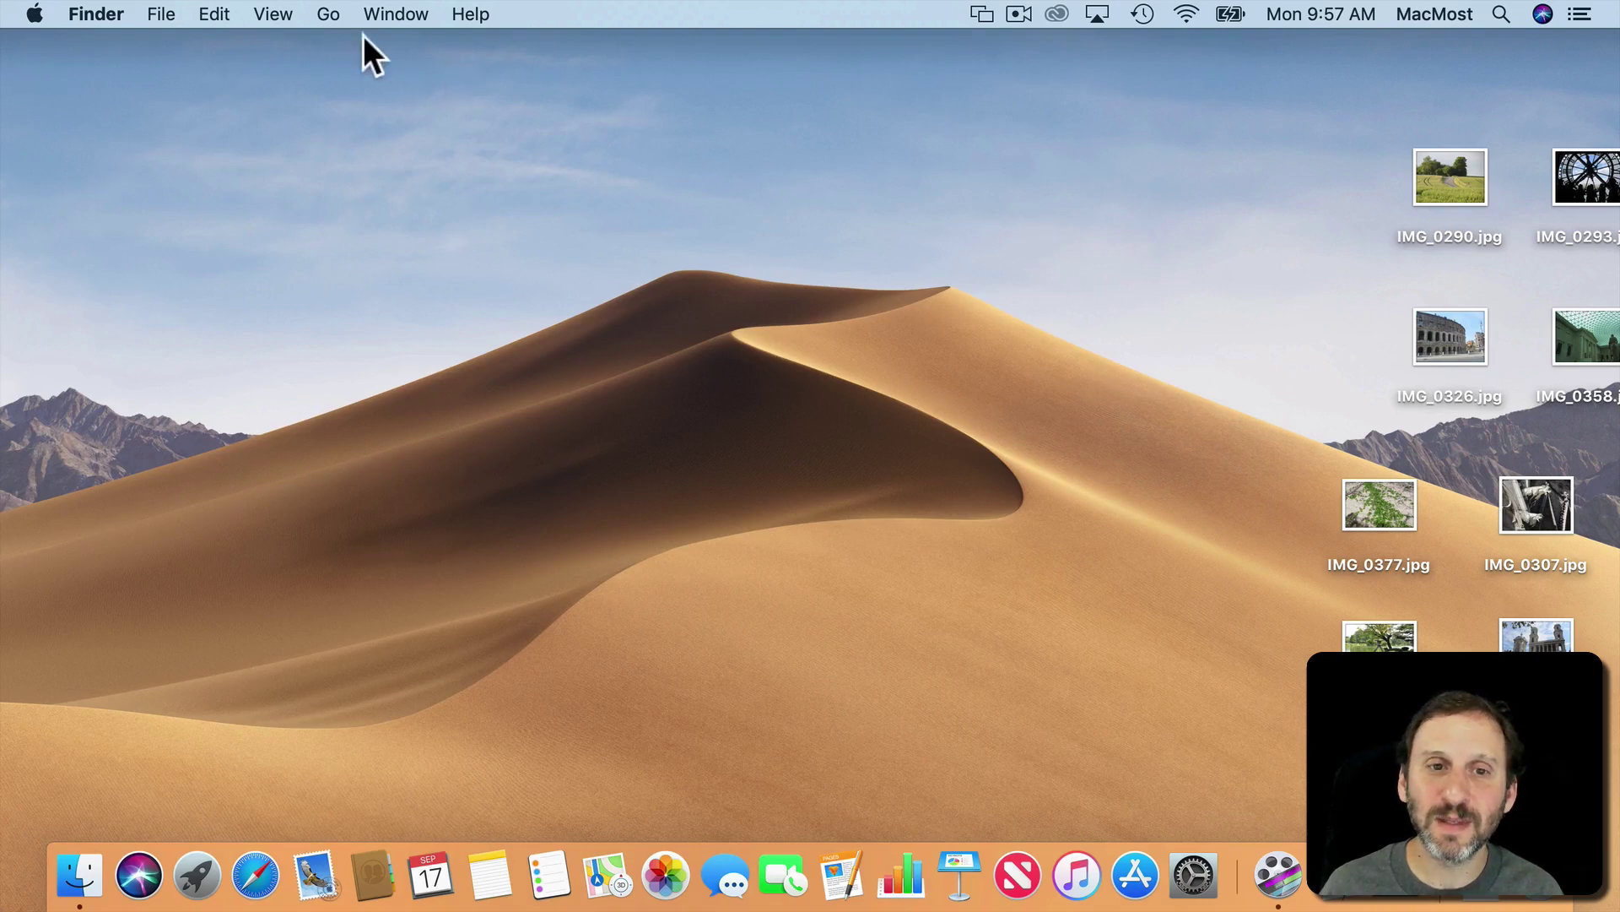
- Turn on Use Stacks for the desktop, then fan out and collapse the Images stack
click(281, 12)
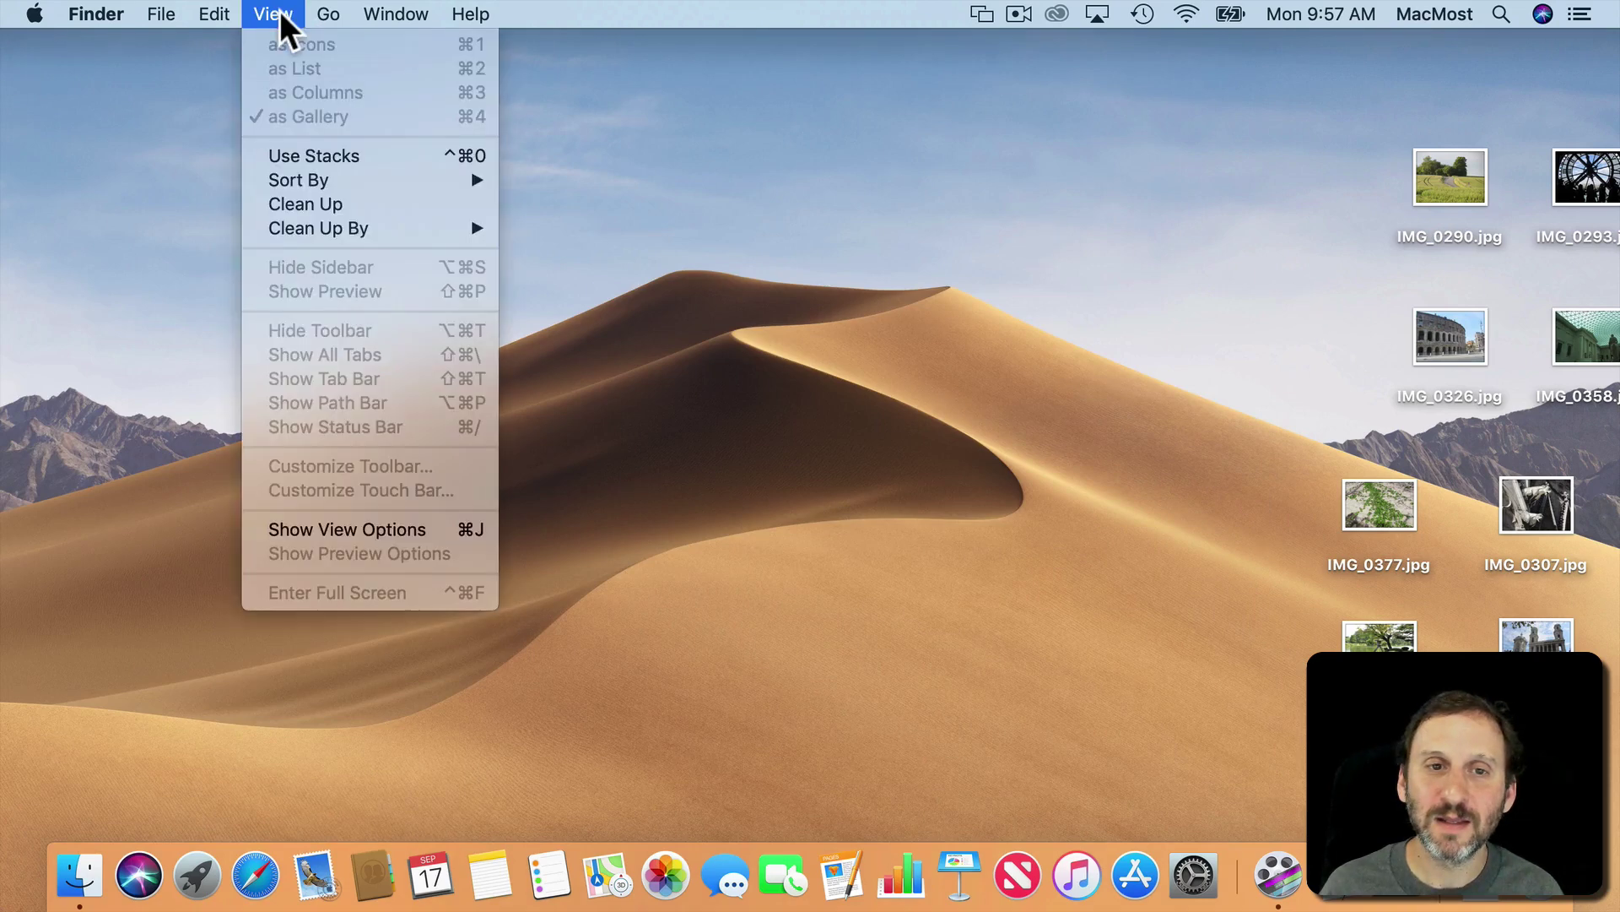
click(332, 157)
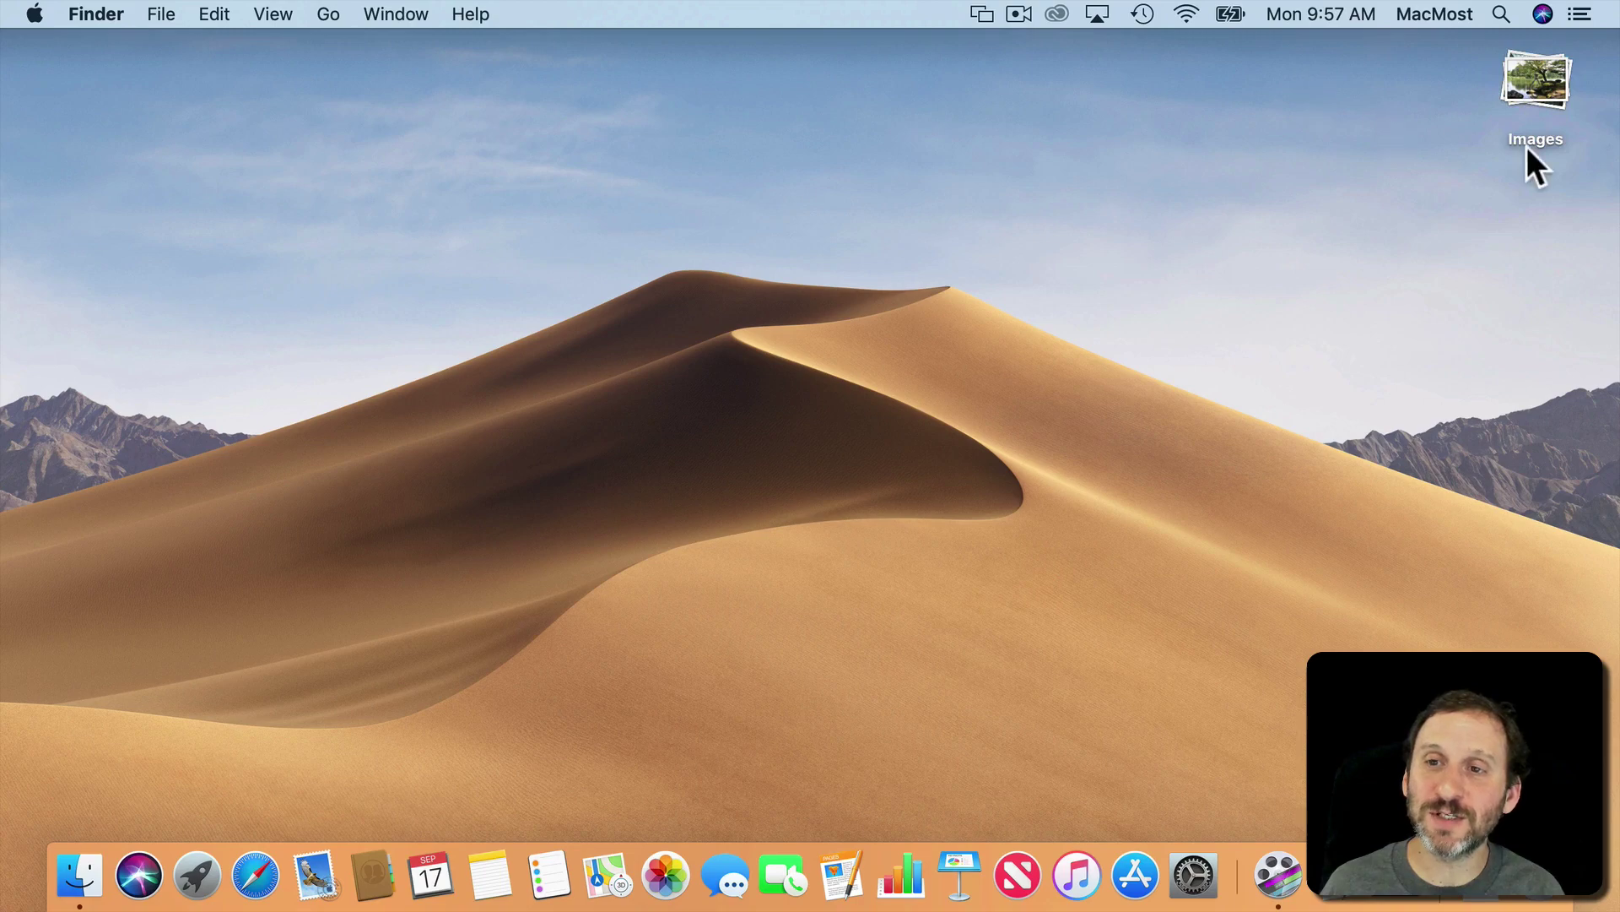
click(1532, 88)
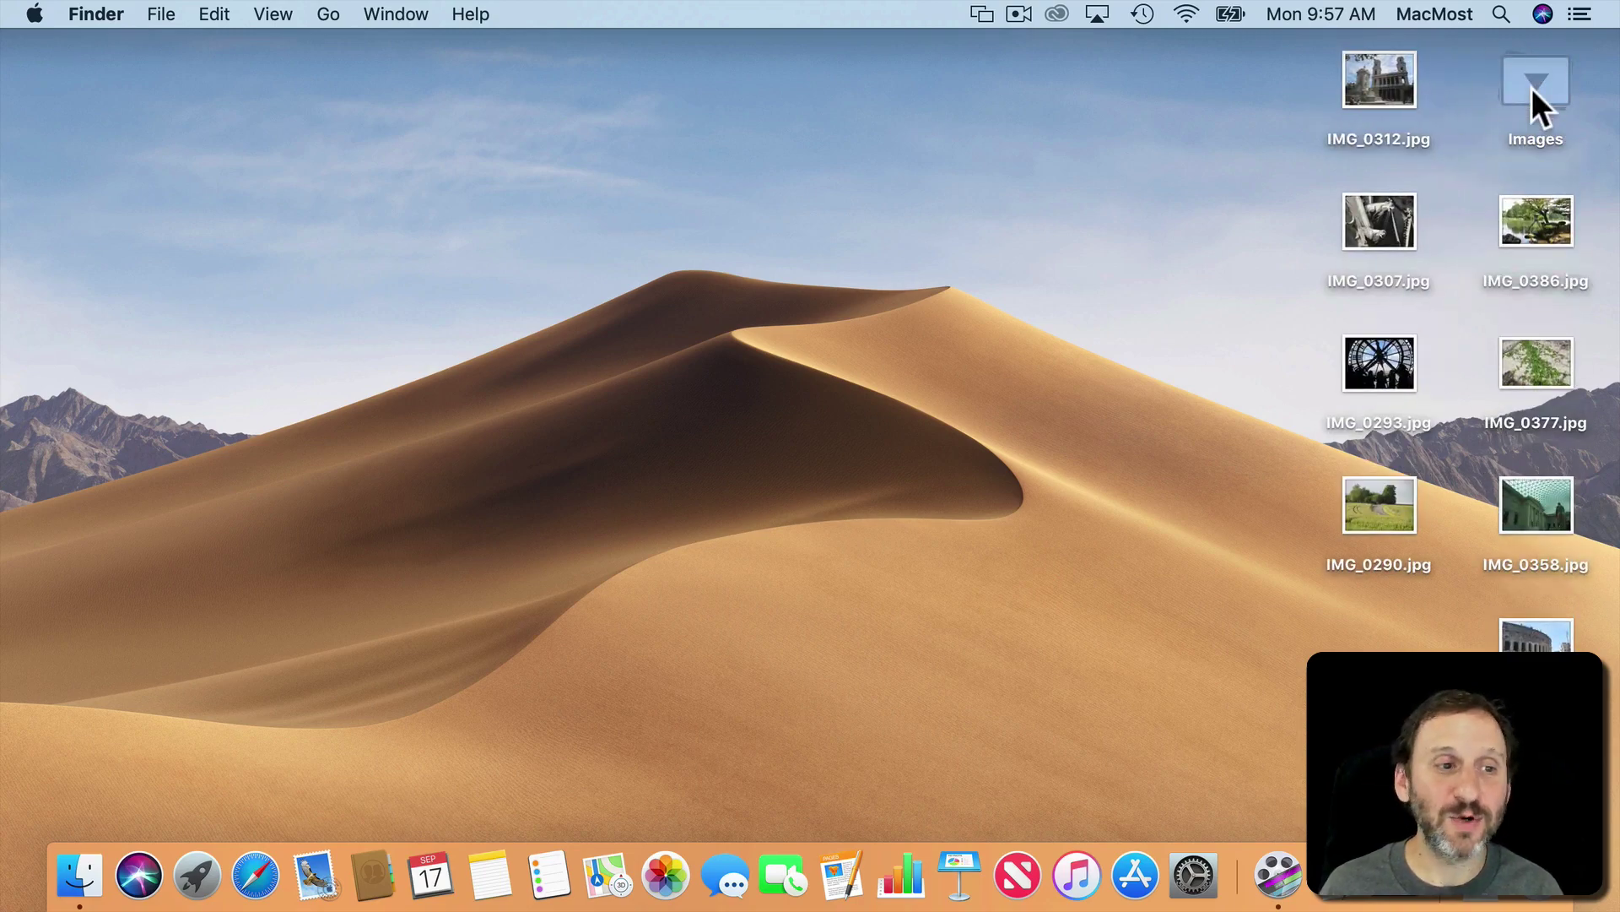
click(1532, 88)
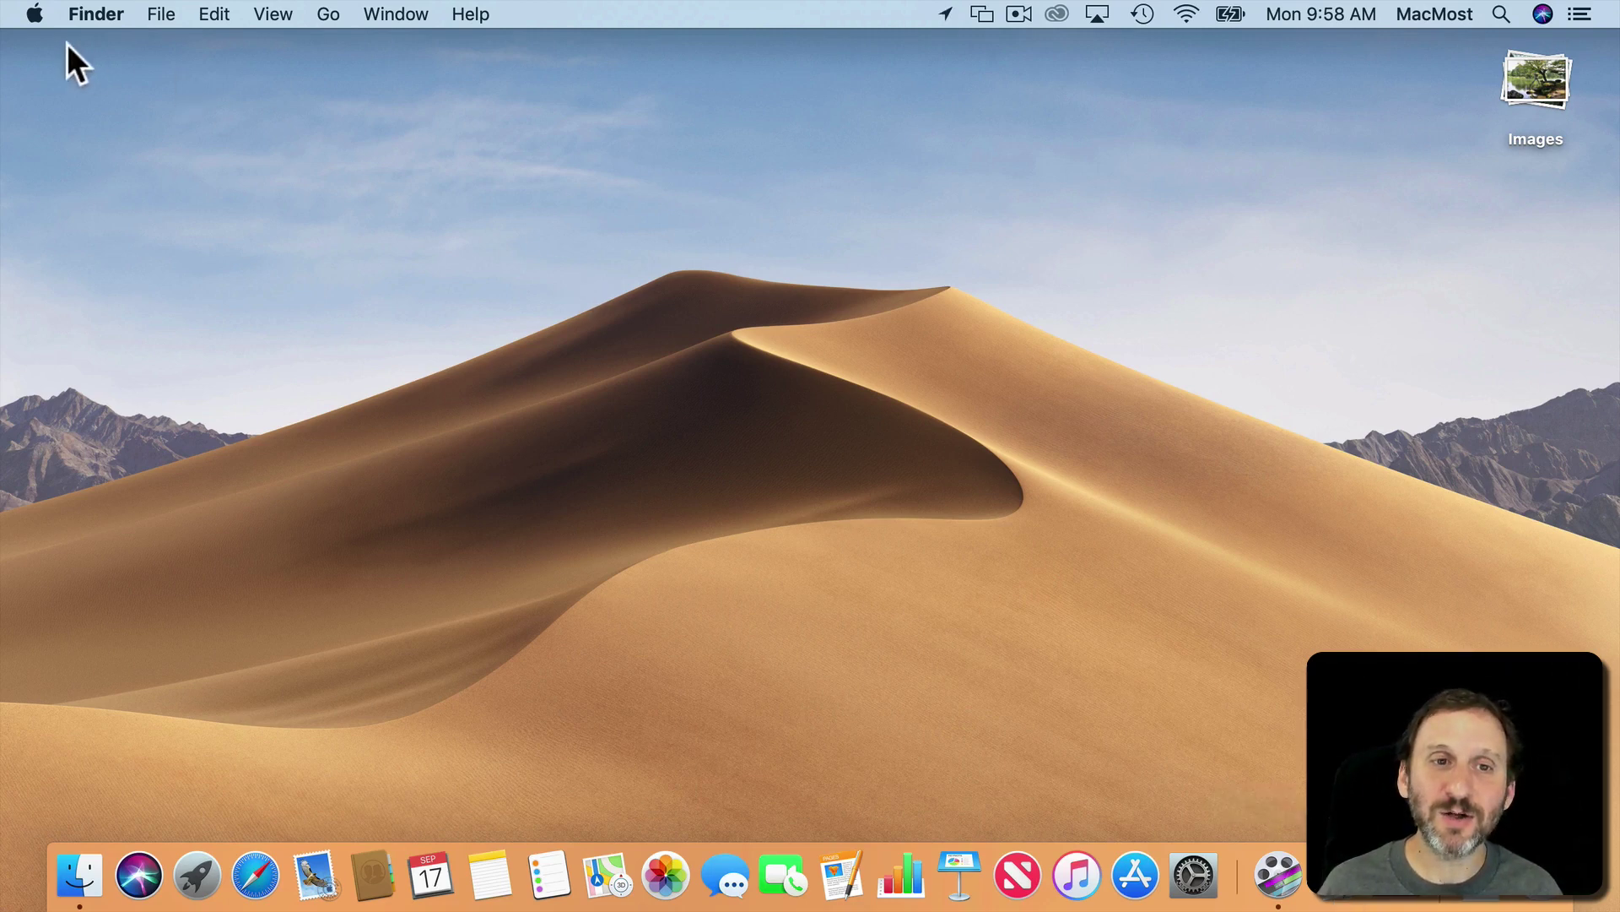
- Open System Preferences from the Apple menu, then launch Preview via a Spotlight search for 'pre'
click(36, 15)
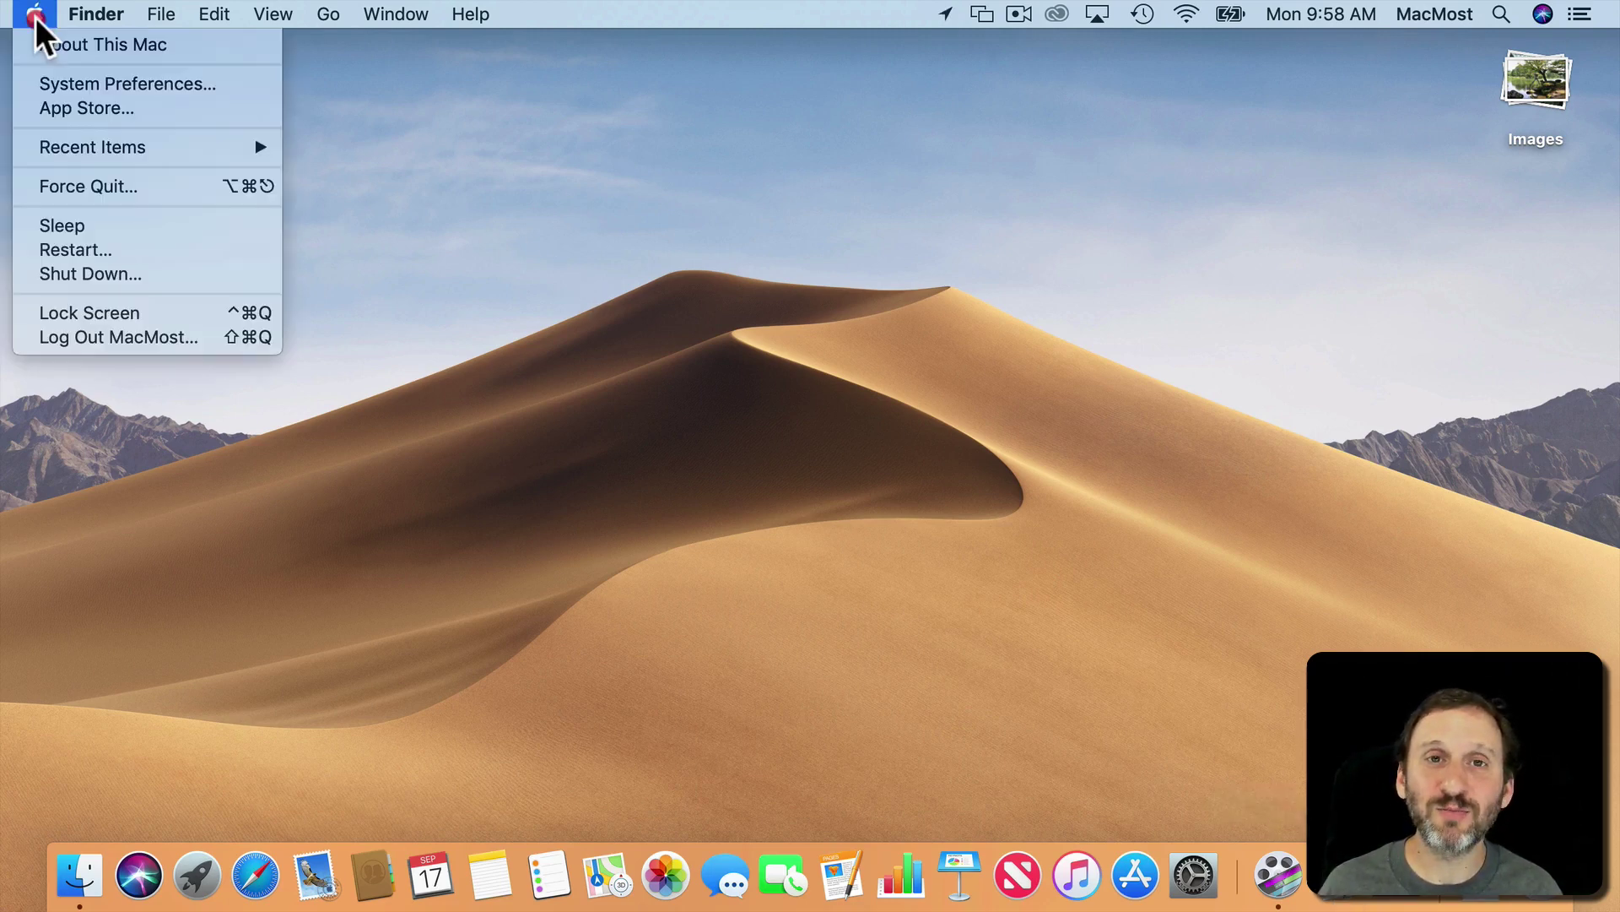
click(71, 83)
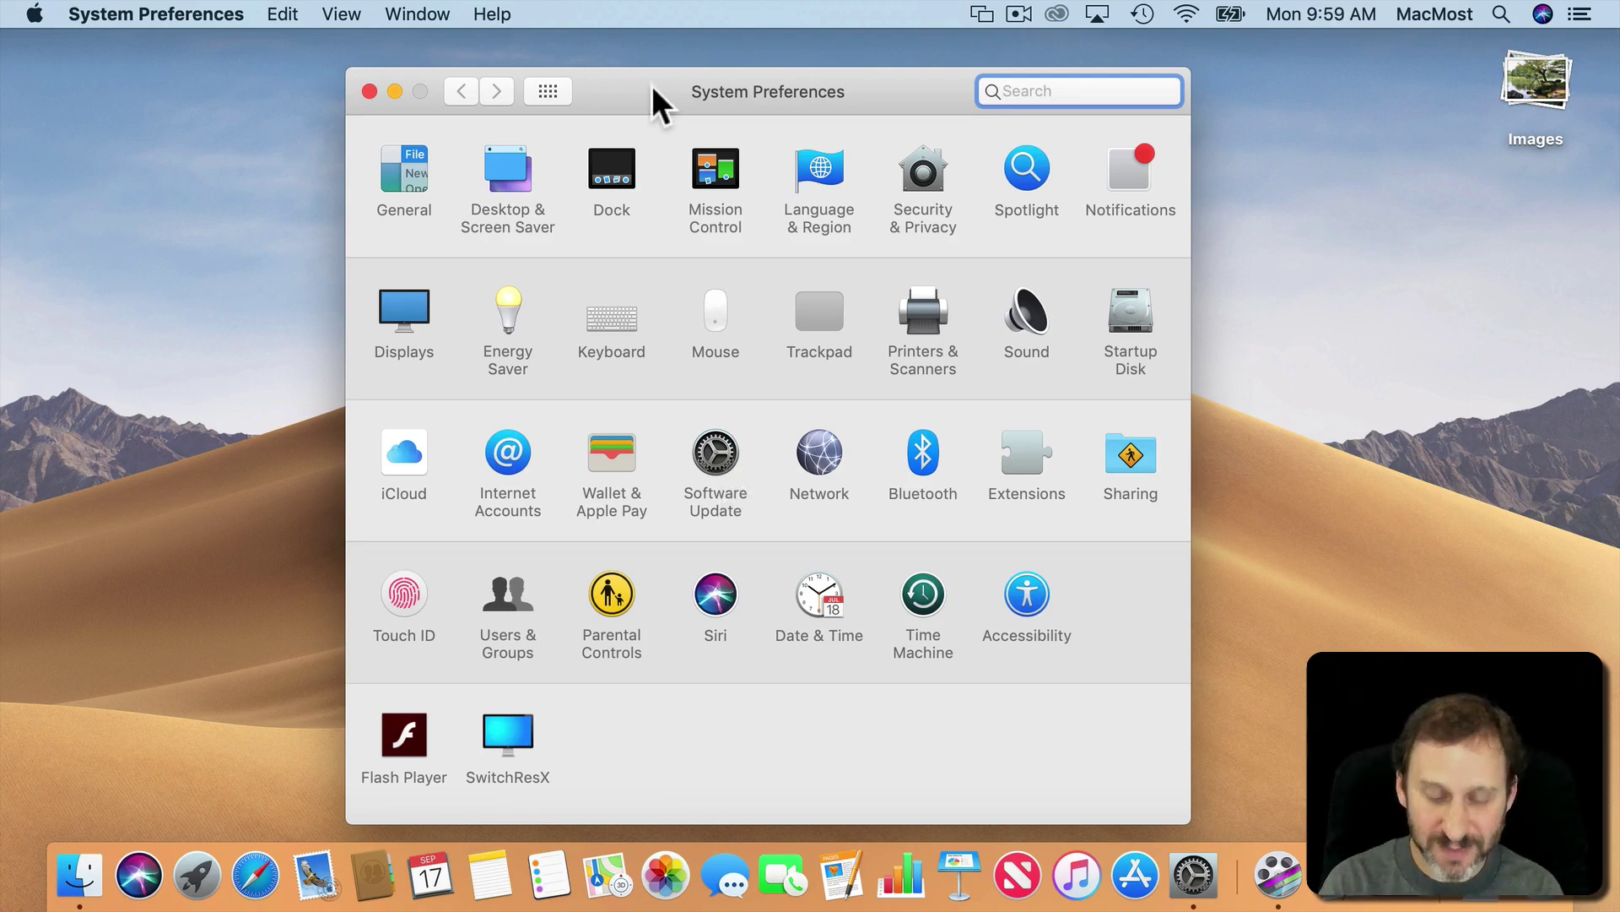
key(super+space)
text(pre)
key(Return)
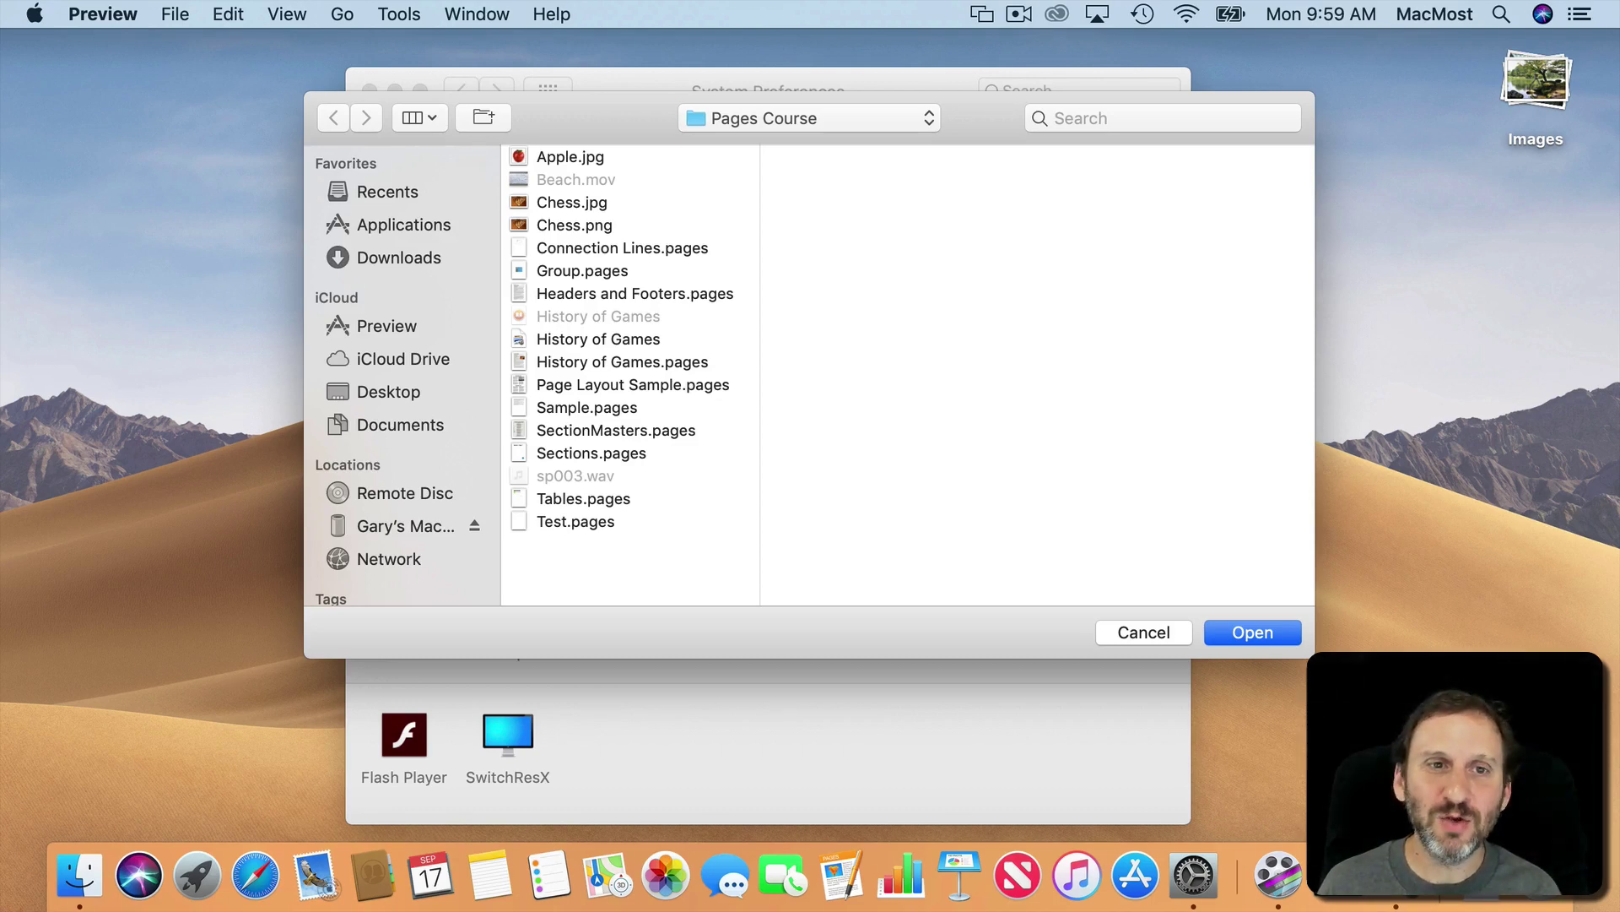
- View Preview's Import from iPhone or iPad options, then cancel the Open dialog
drag(175, 14, 238, 349)
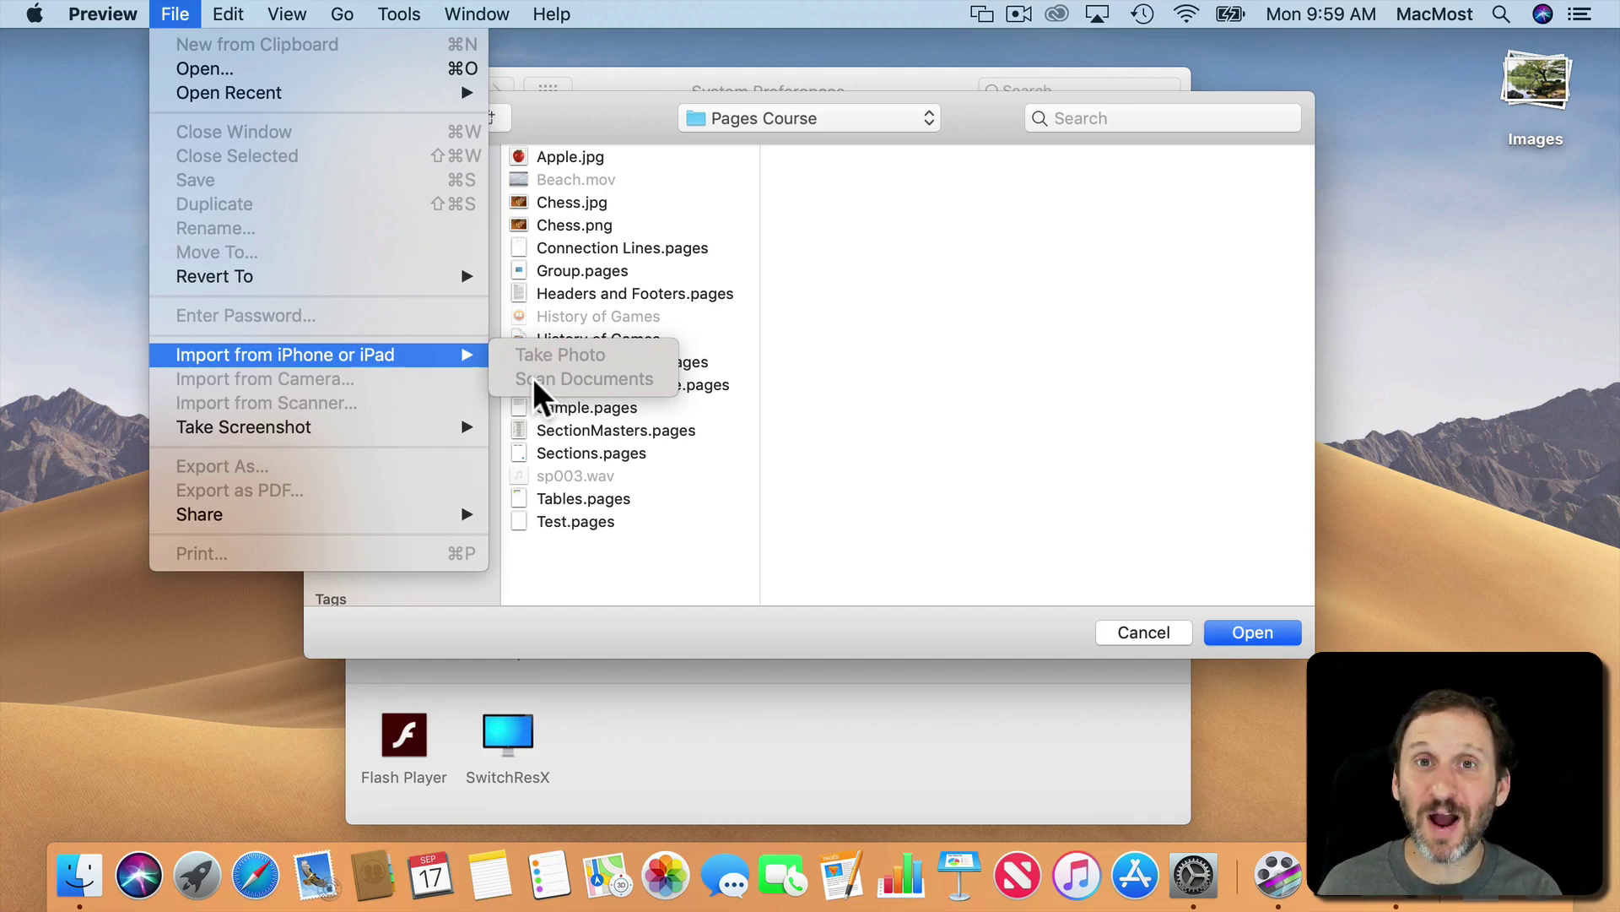
click(557, 367)
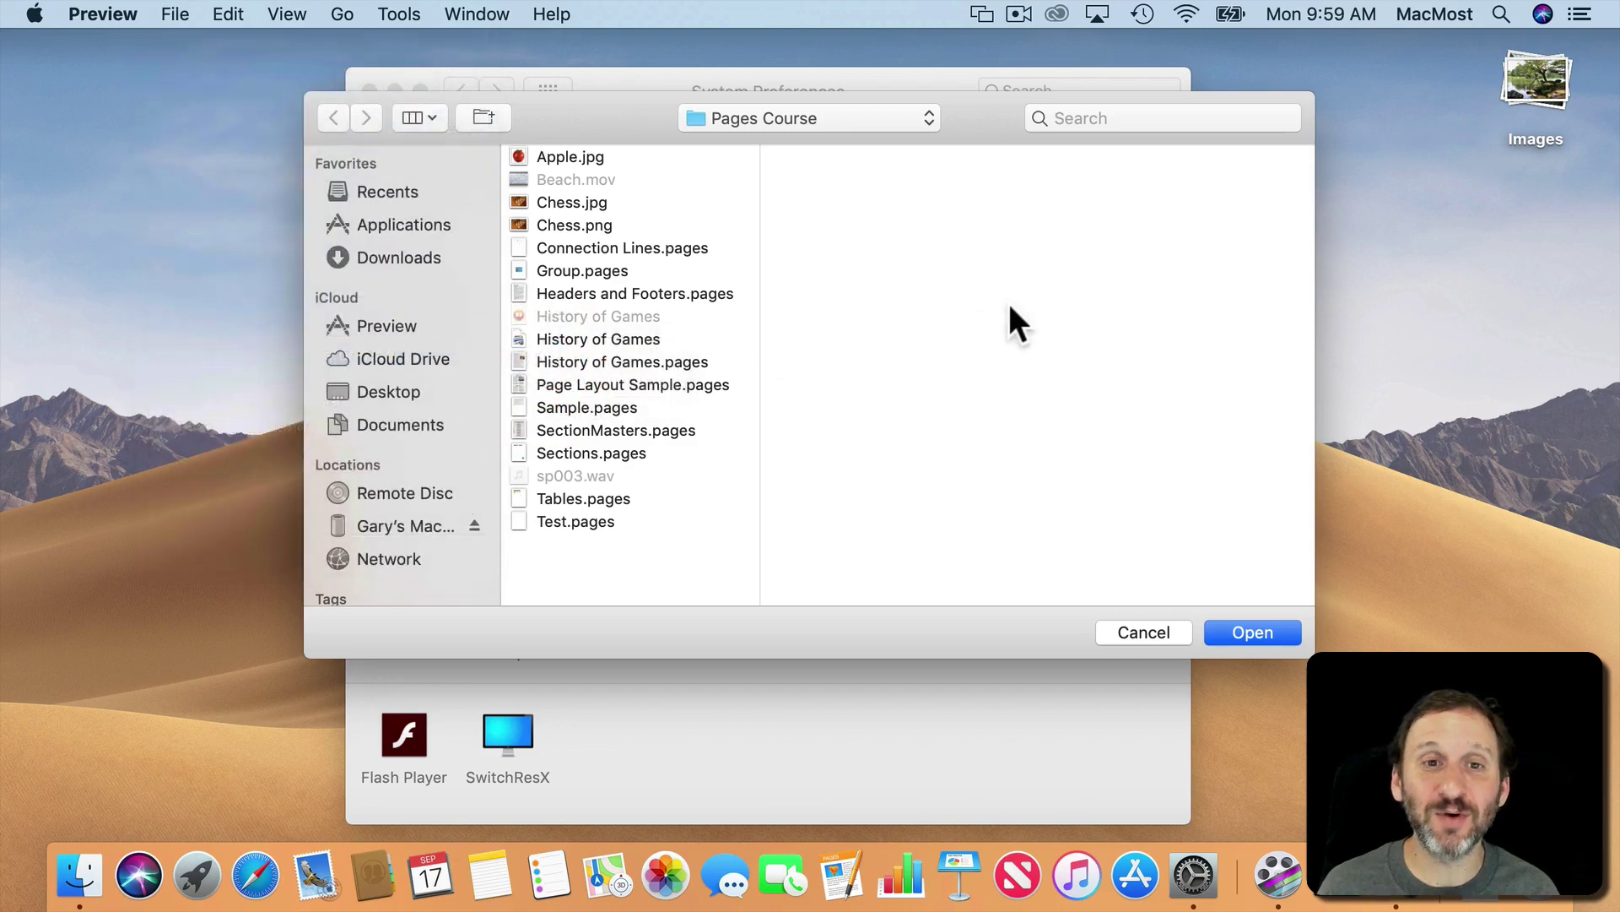
click(1155, 635)
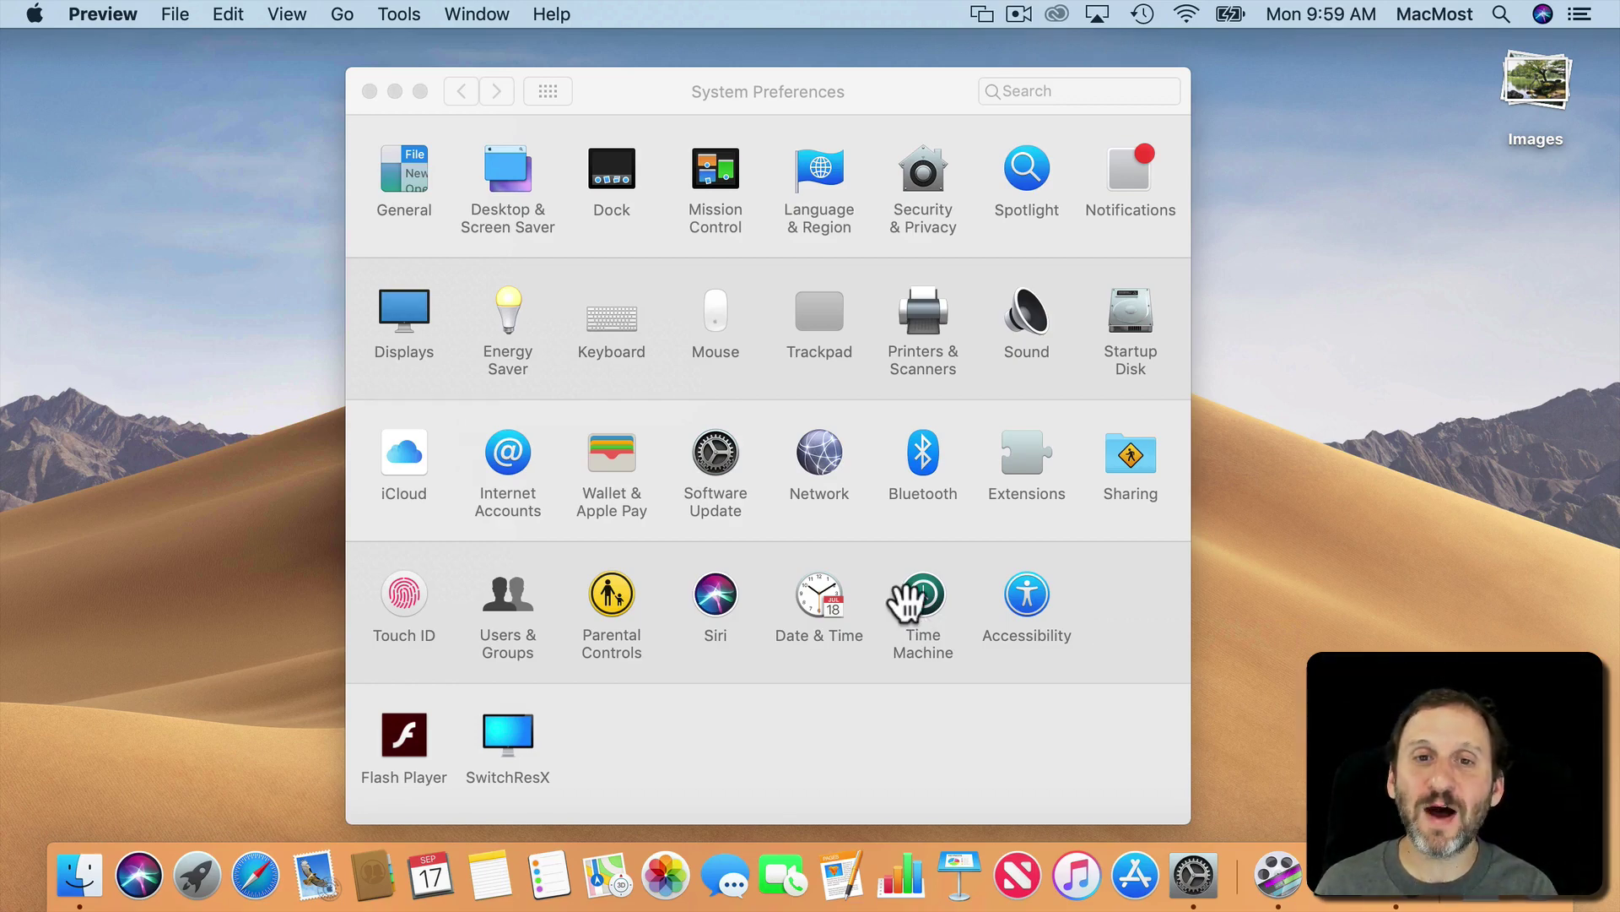
key(super+shift+5)
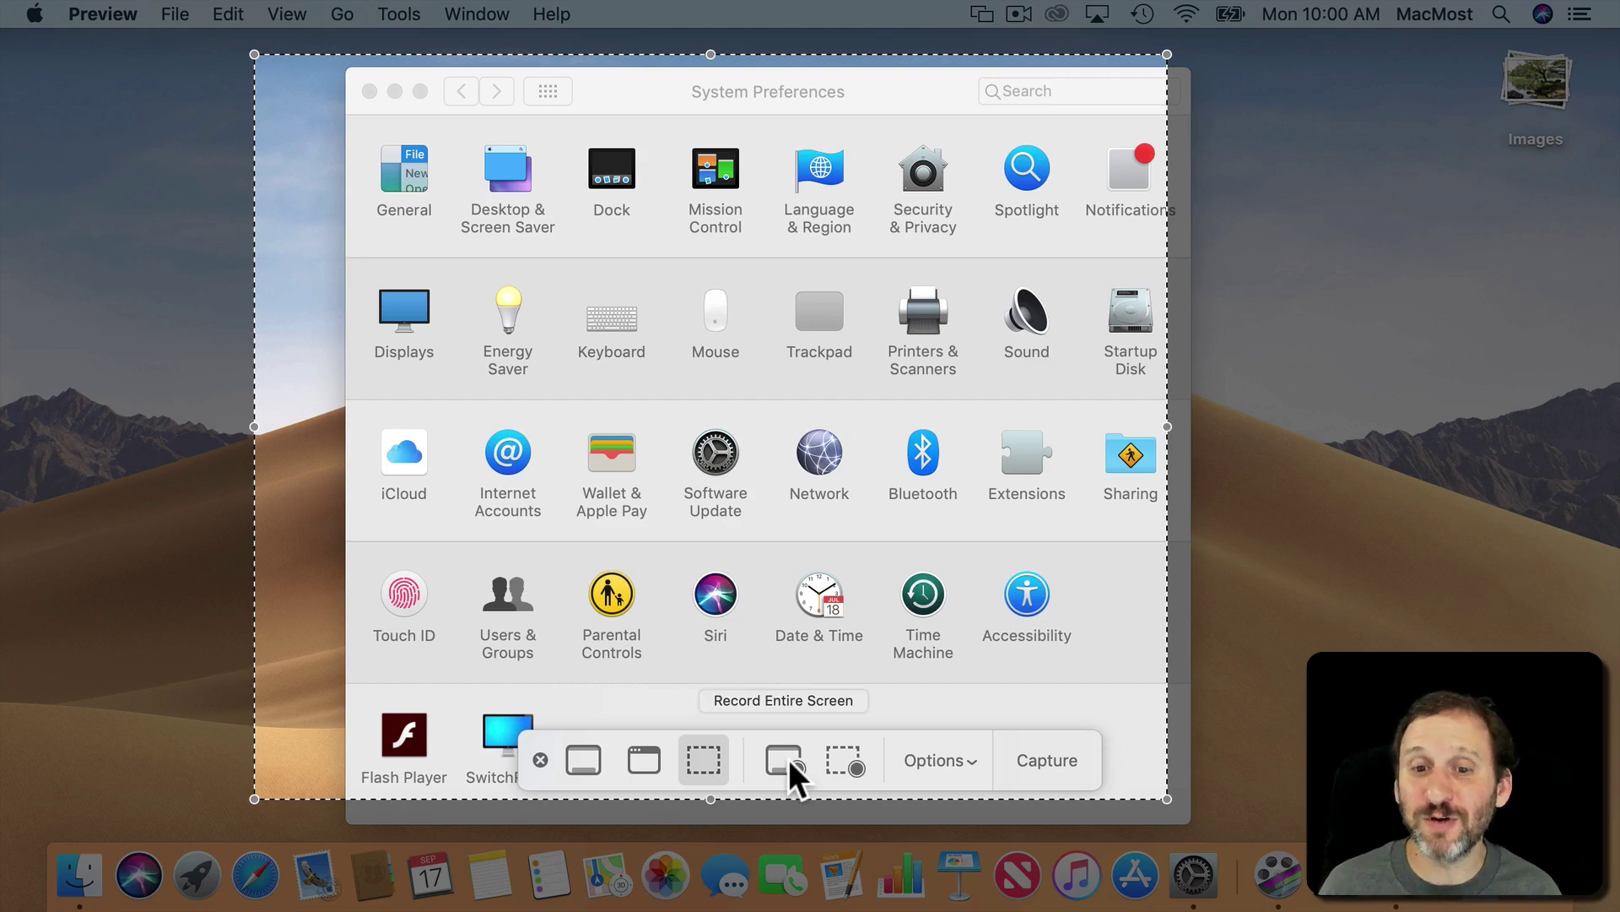
click(934, 760)
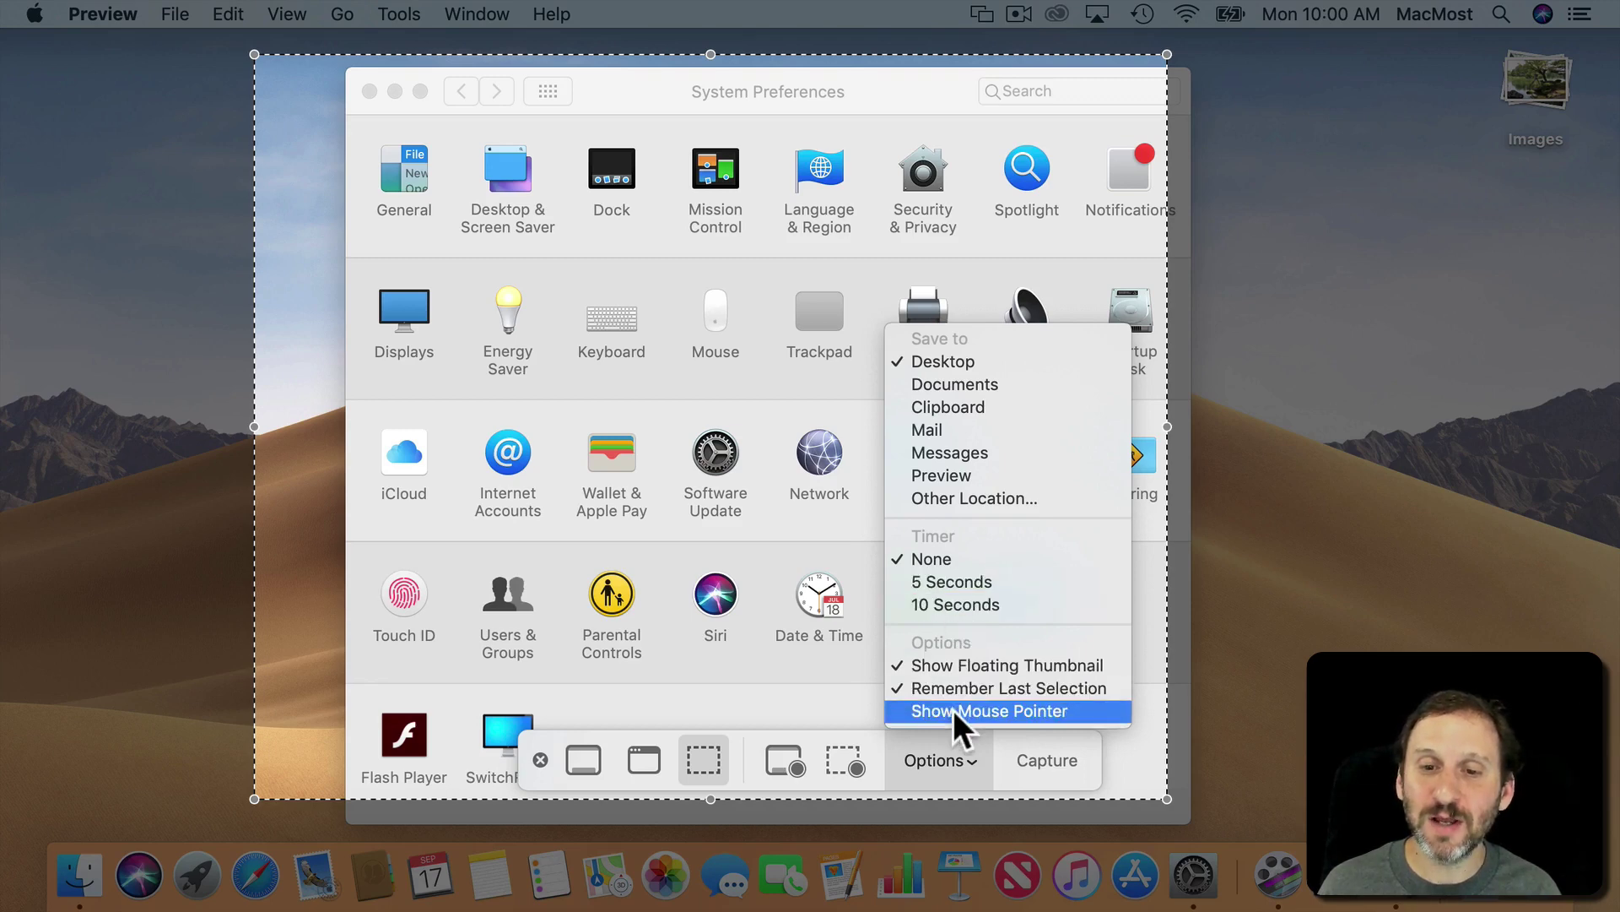
click(1305, 478)
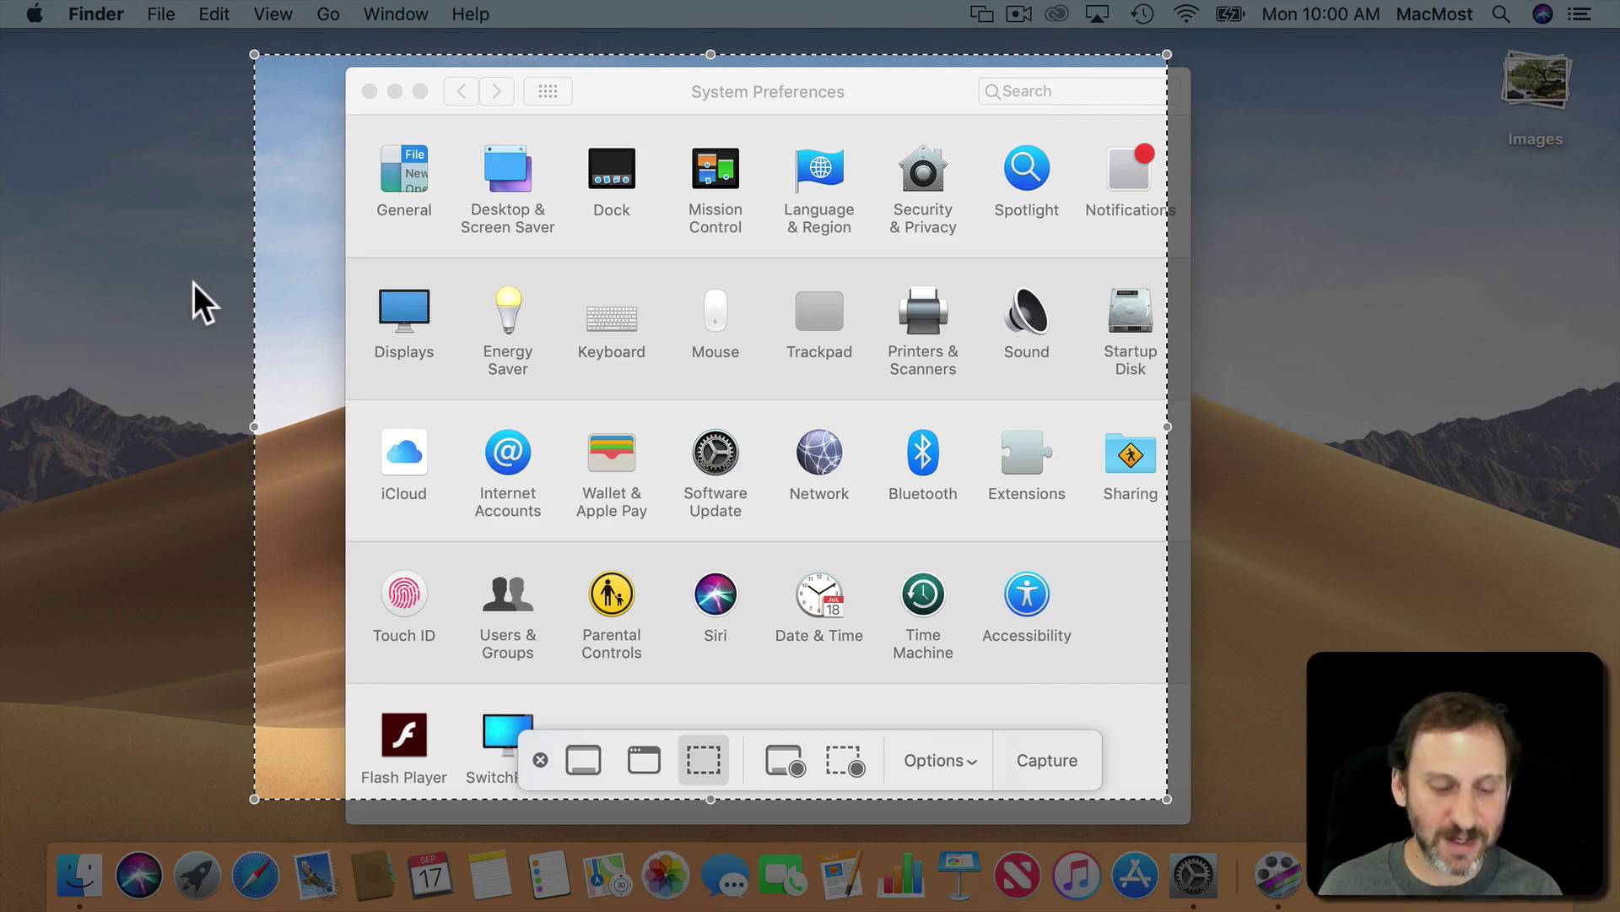
key(Escape)
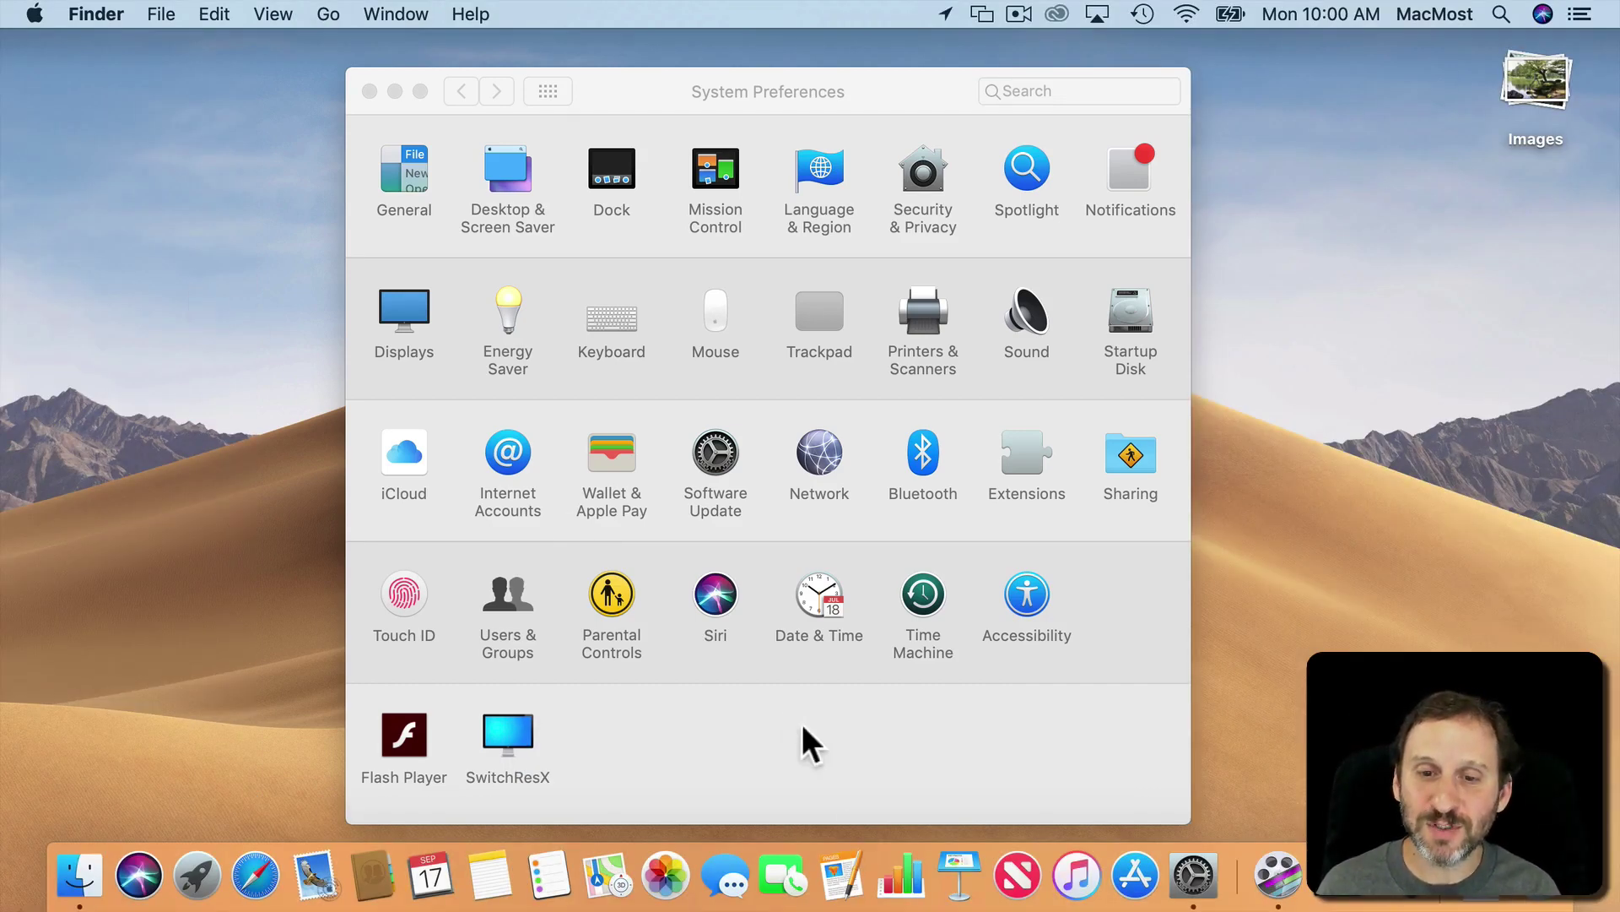
- Launch News from the Dock to show the Today Top Stories feed
click(1018, 882)
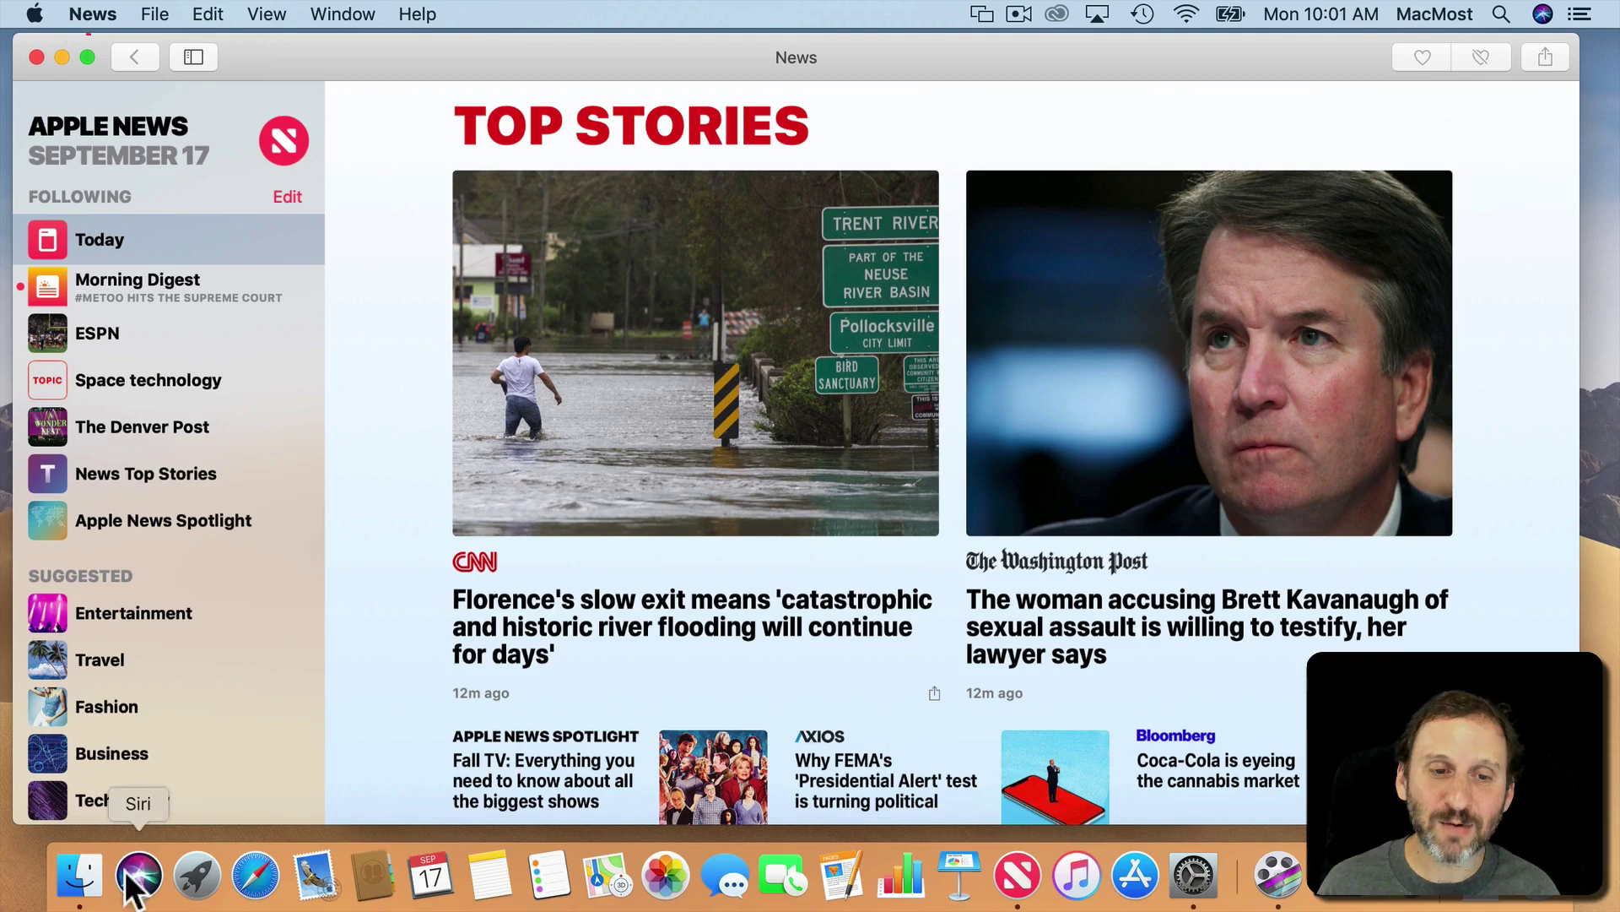
- Open Safari and load apple.com, then macmost.com in a new tab
click(251, 879)
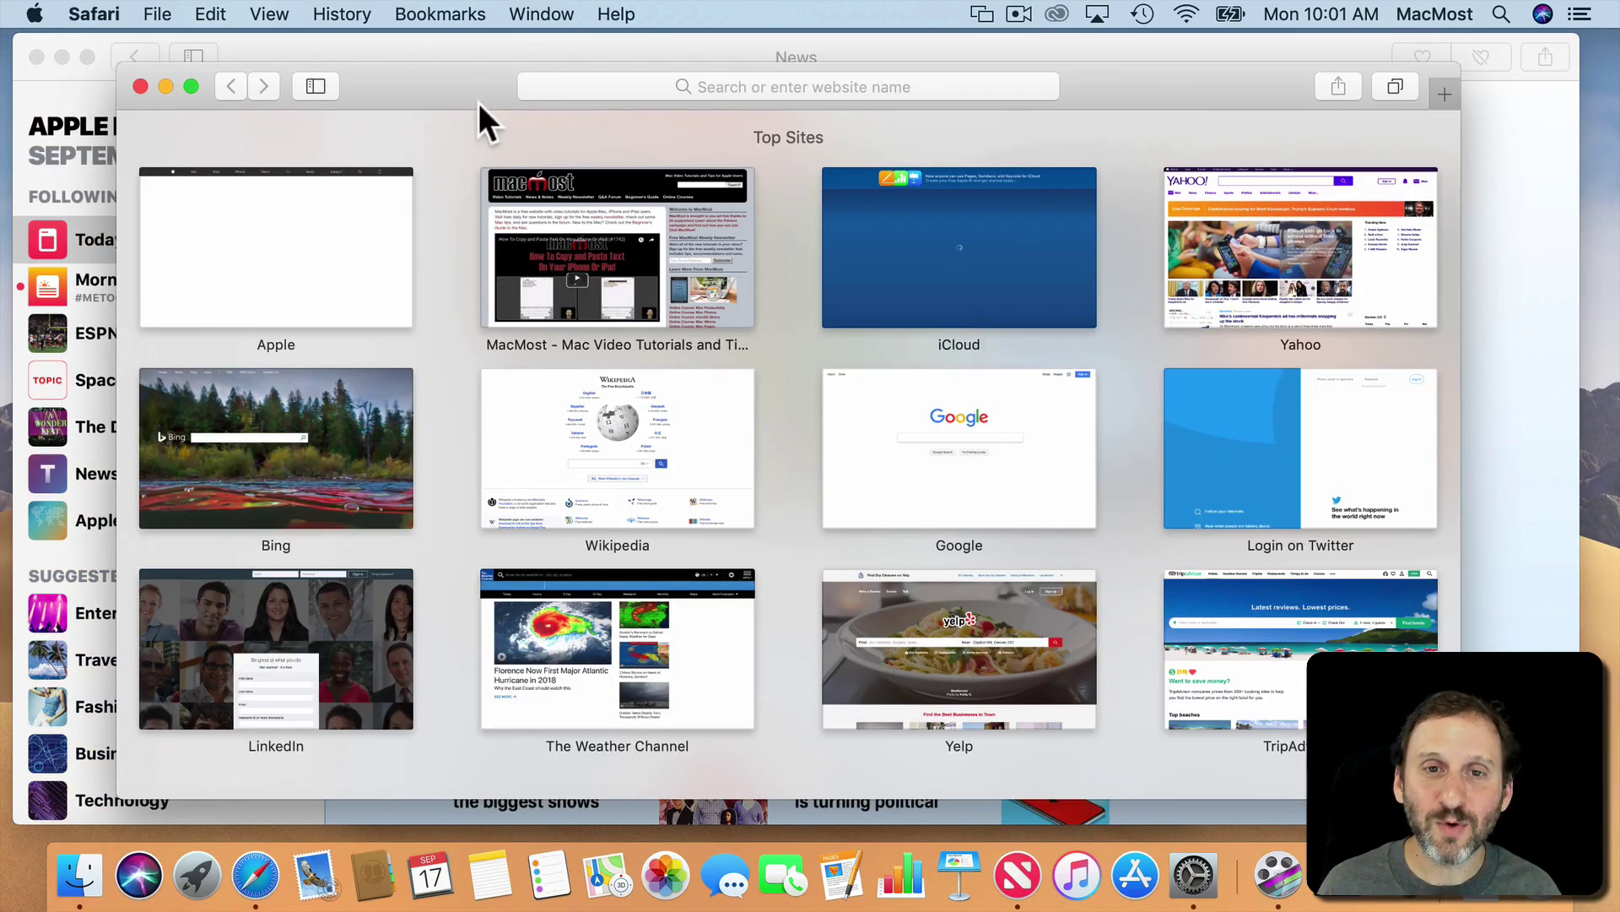
click(745, 84)
text(apple)
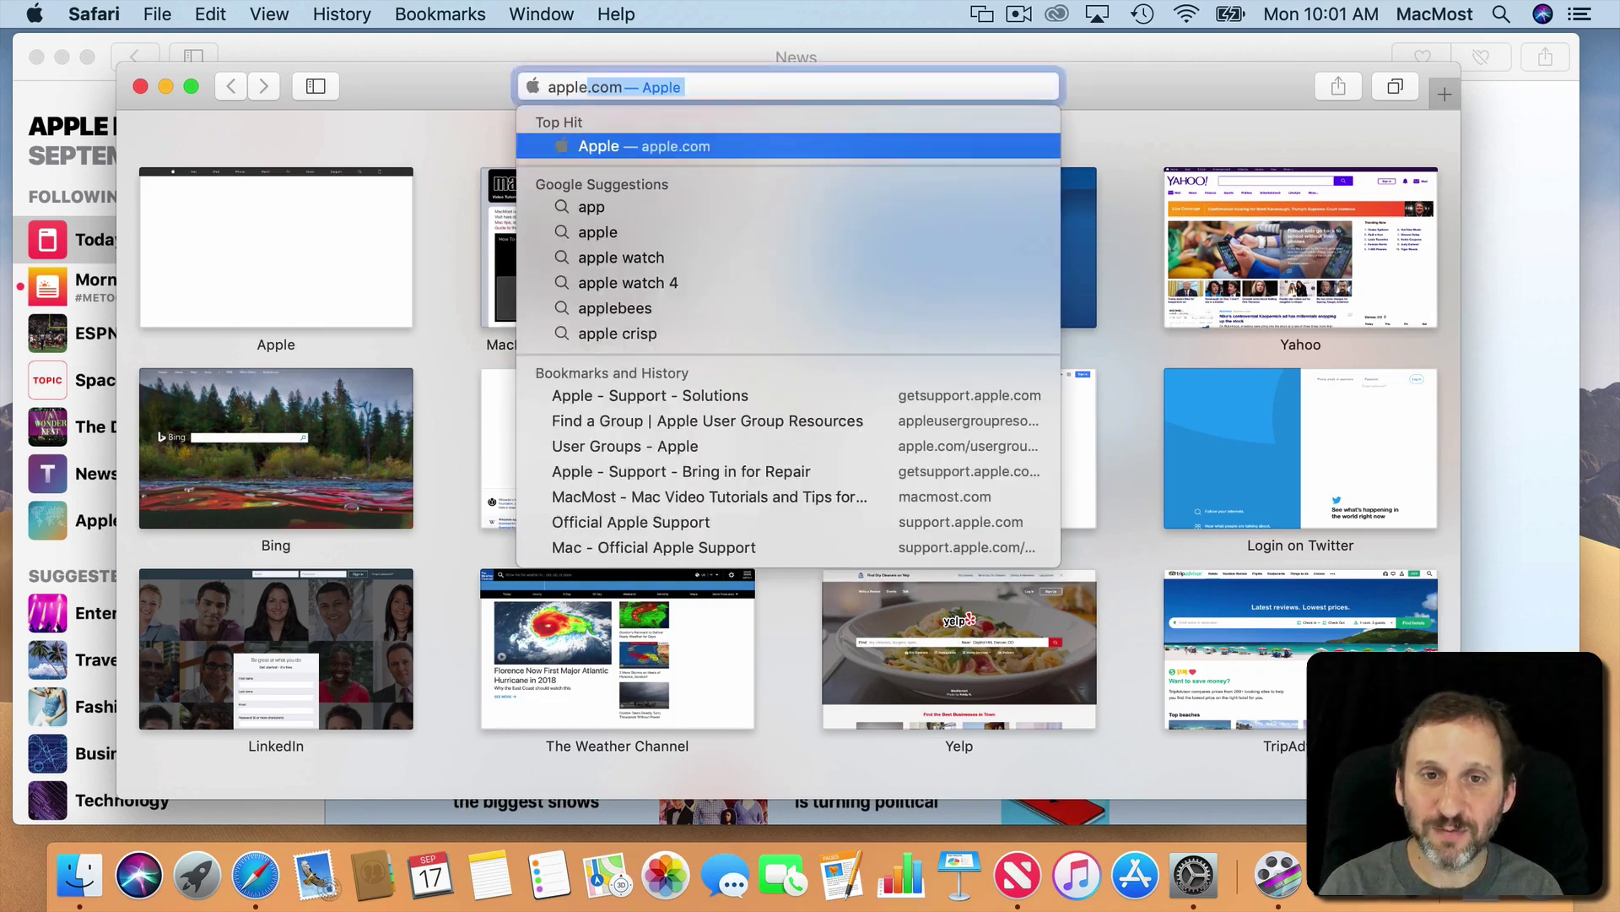
key(Return)
key(super+t)
text(macmost.com — MacMost)
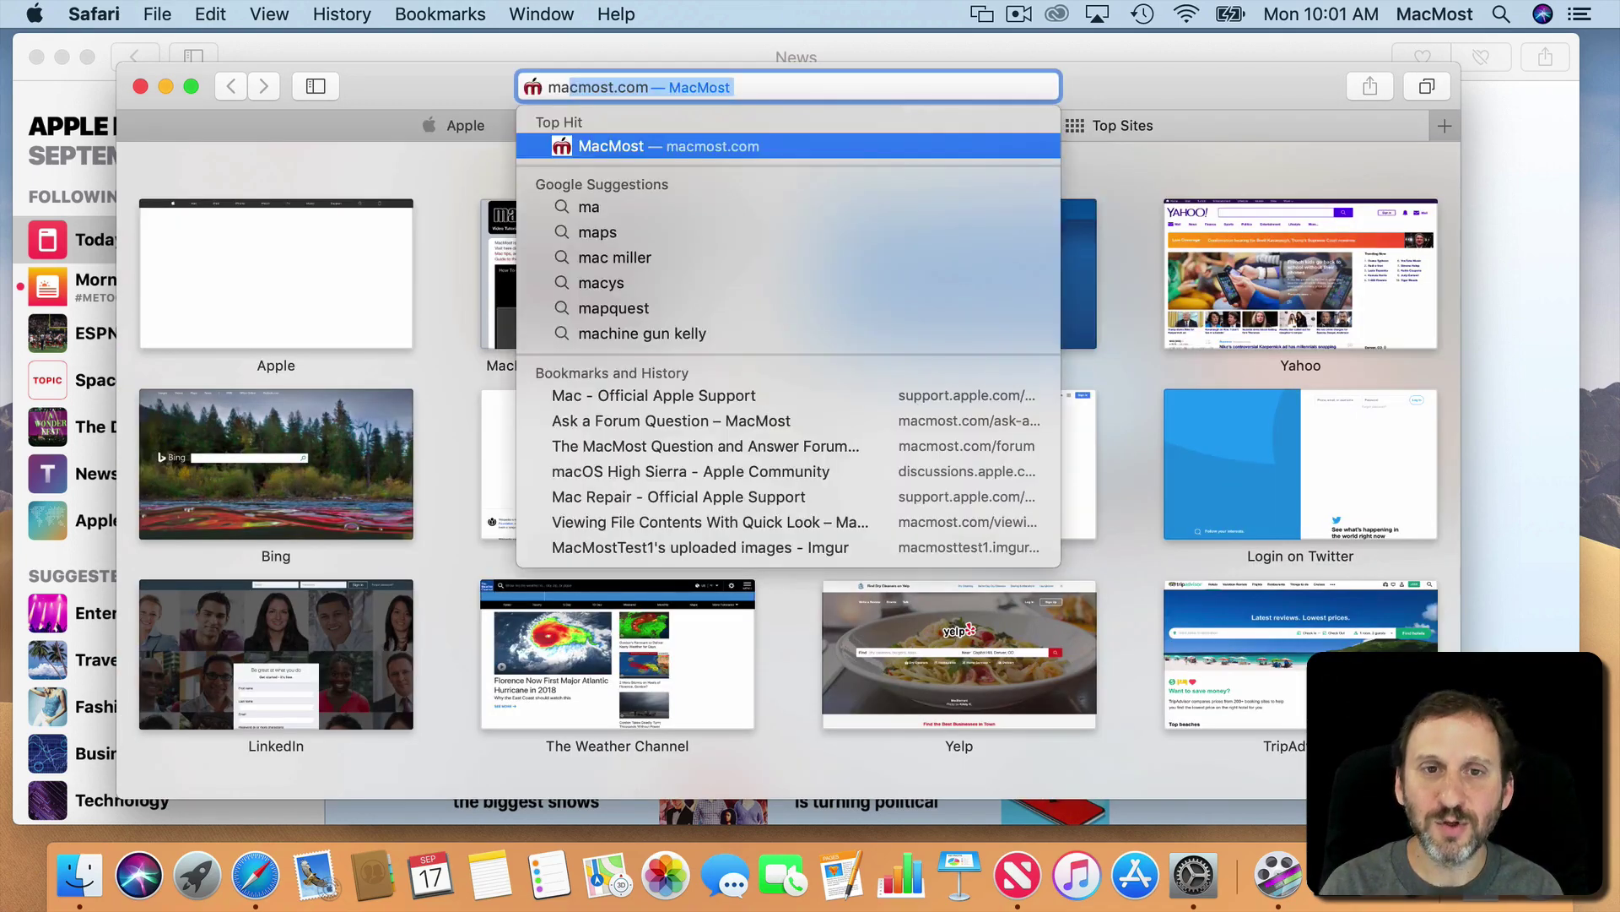
key(Return)
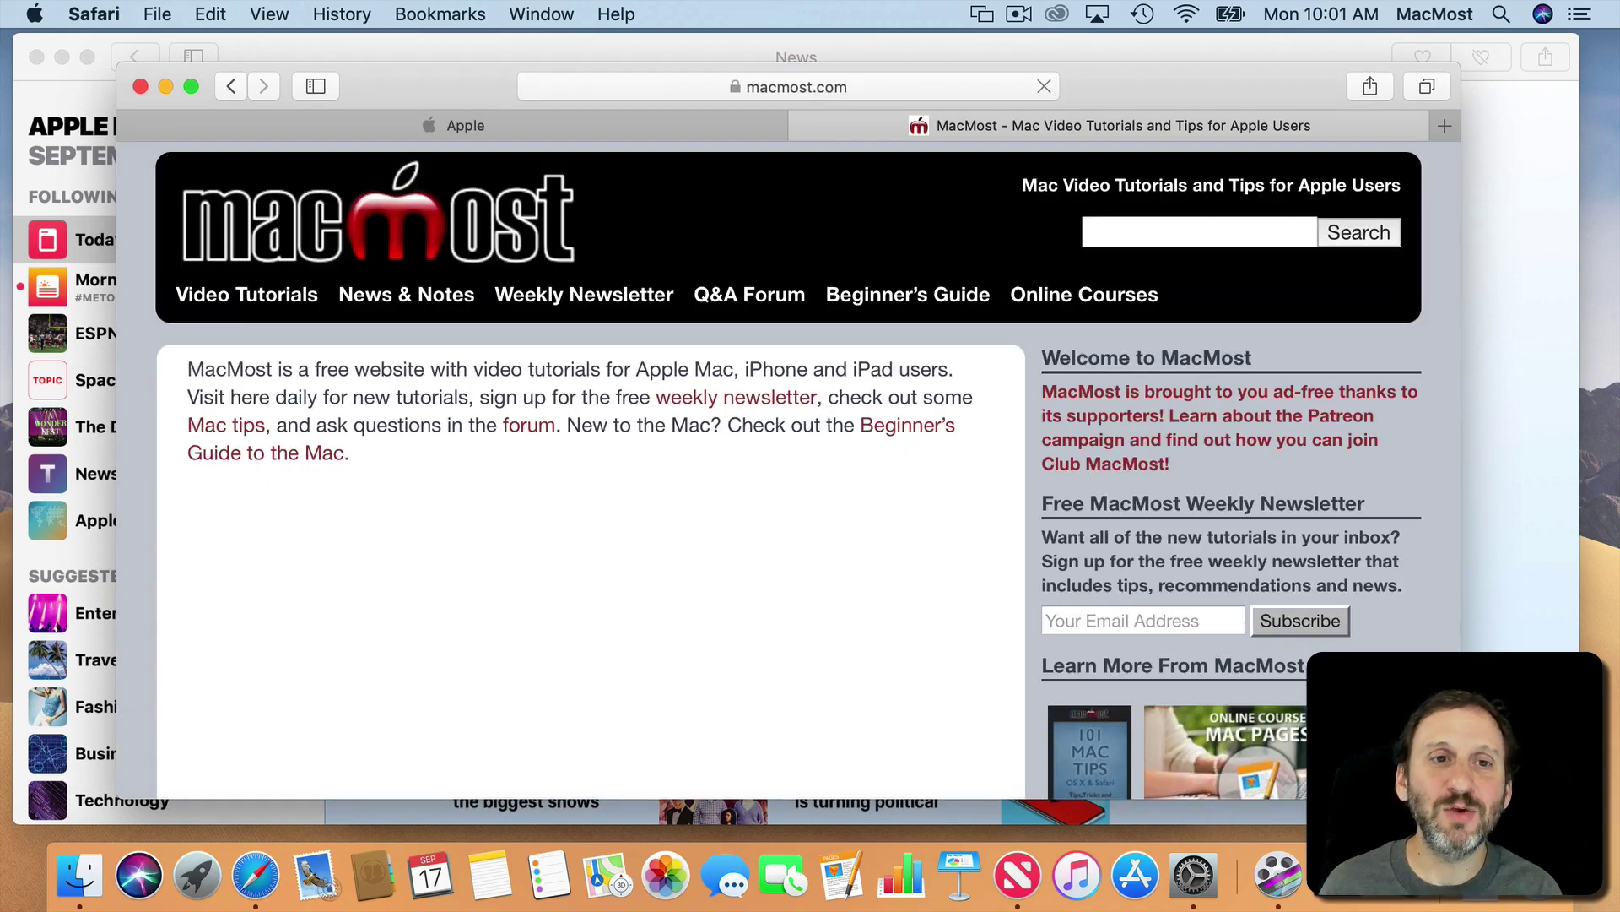
- Confirm 'Show website icons in tabs' is enabled in Safari's Tabs preferences
click(105, 13)
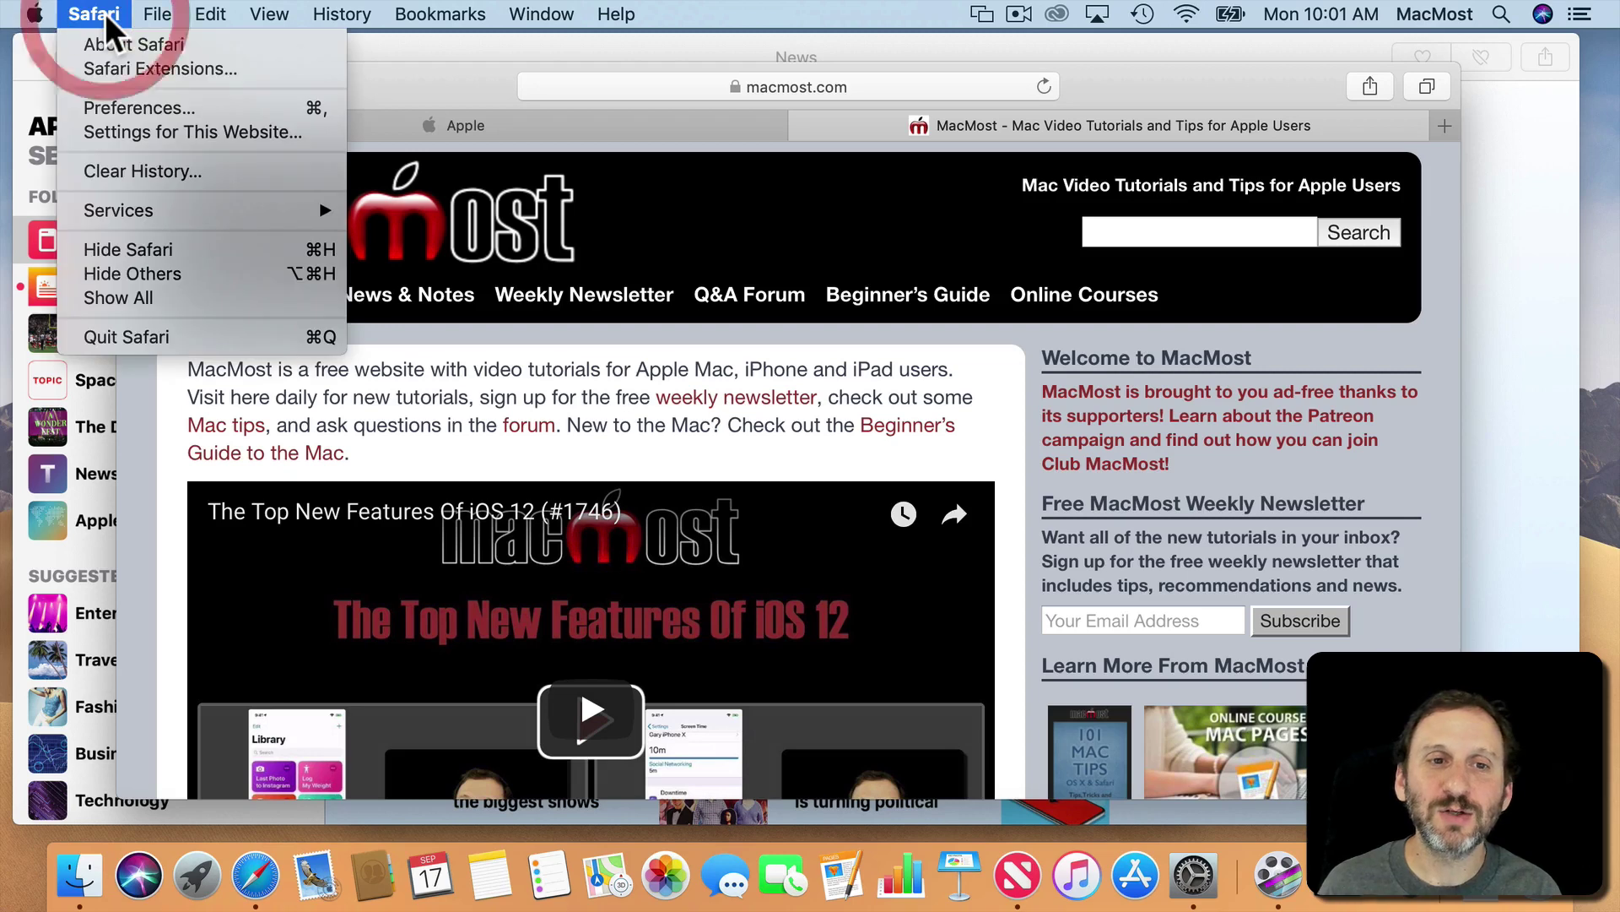
click(144, 113)
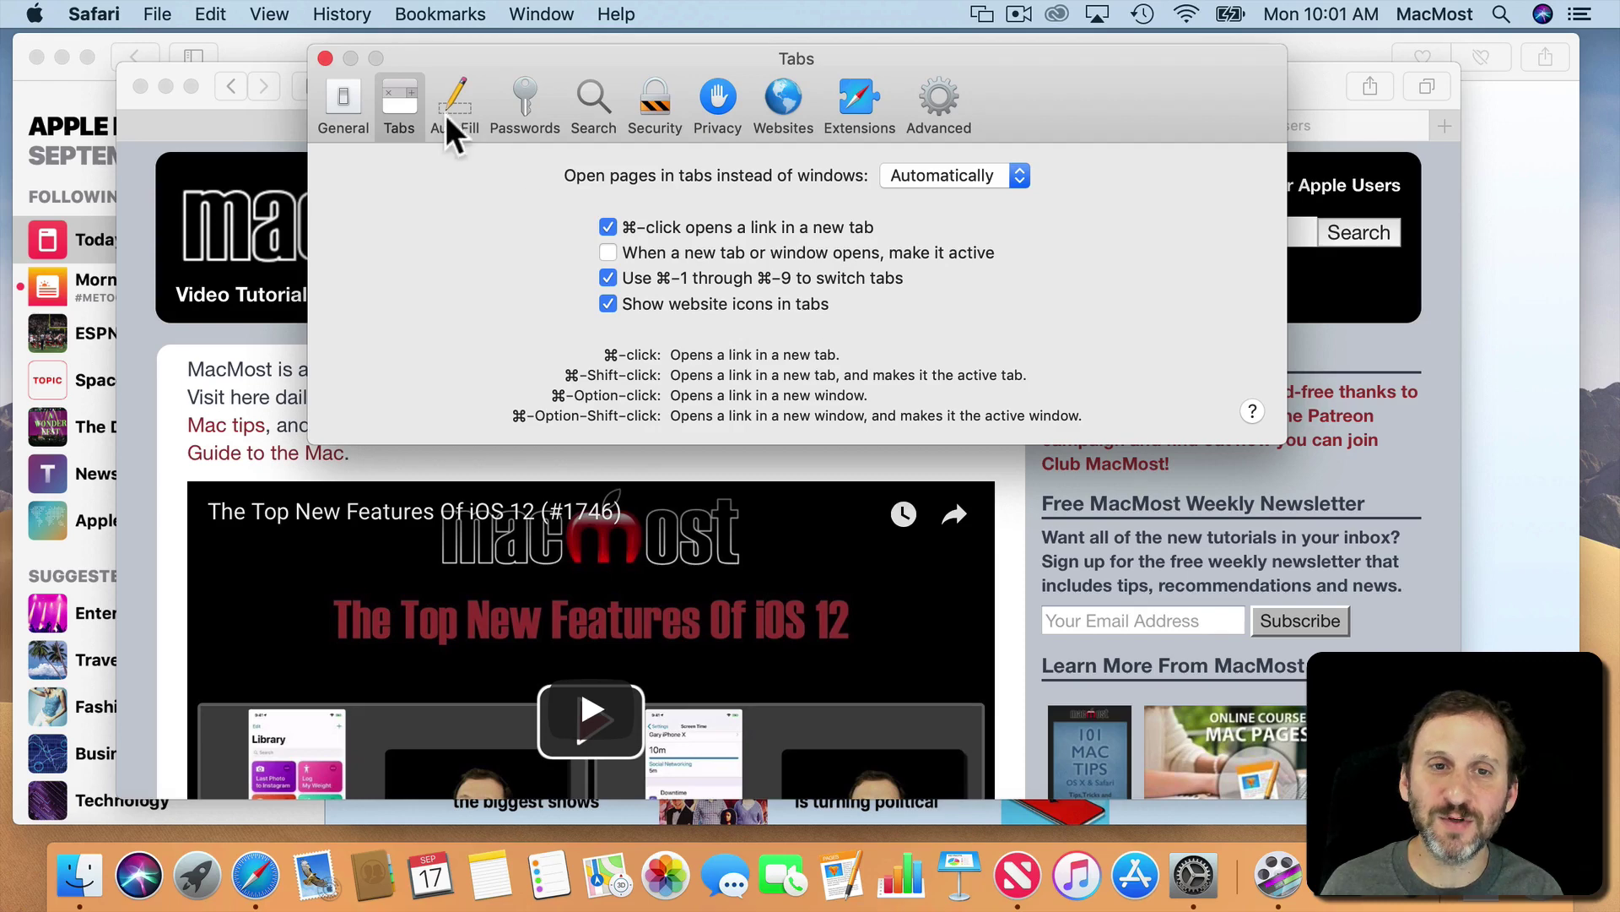
click(321, 59)
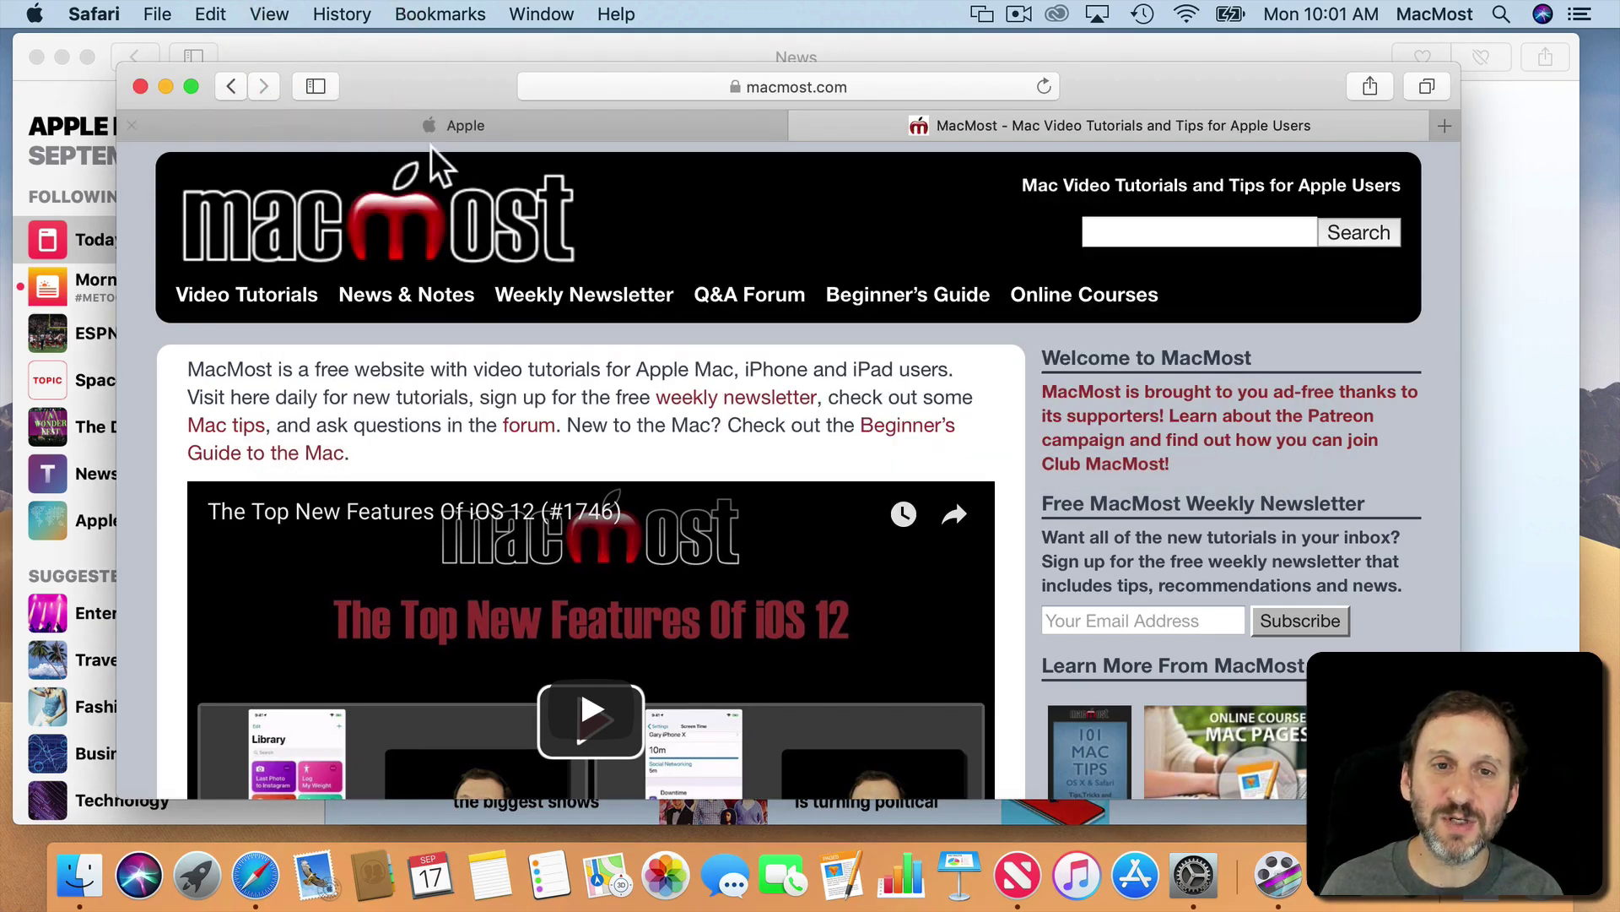